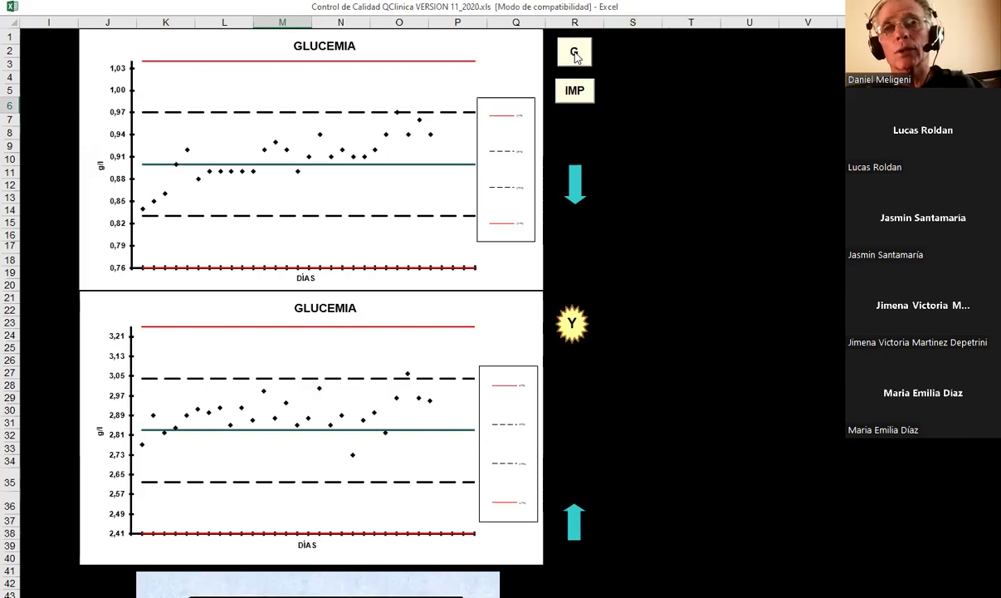
Step: Choose INICIO in the analyte list to return to the menu sheet, then exit the QClinica workbook
{"action": "left_click", "coordinate": [565, 55]}
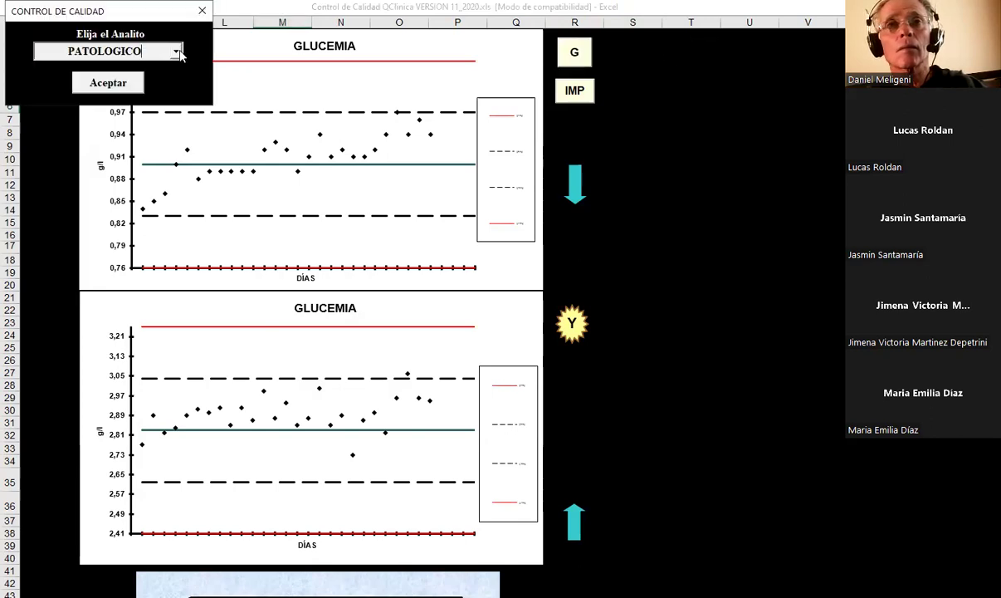
{"action": "left_click", "coordinate": [176, 53]}
{"action": "scroll", "coordinate": [135, 77], "scroll_direction": "up", "scroll_amount": 2}
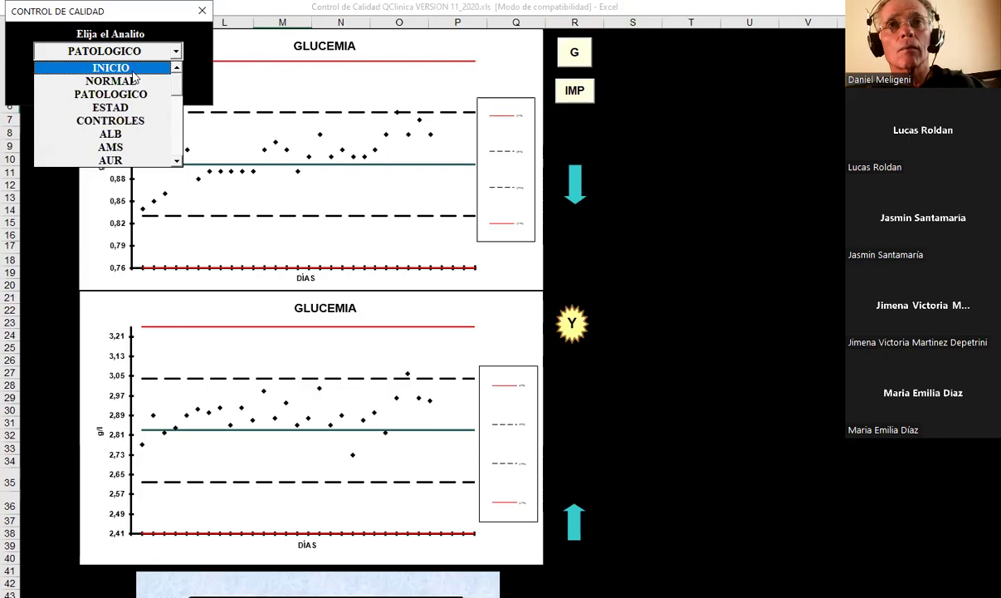
{"action": "left_click", "coordinate": [133, 72]}
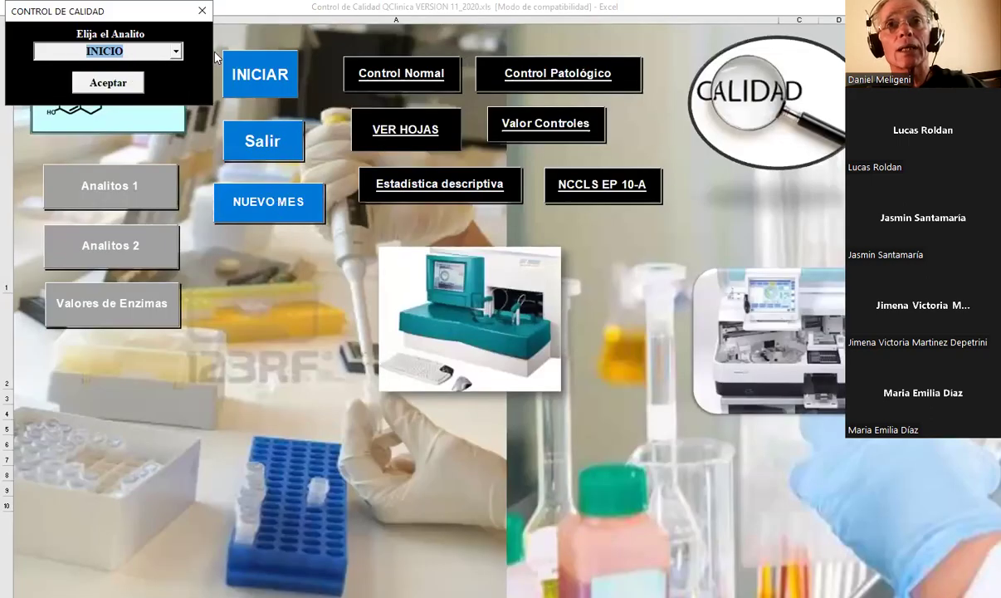
{"action": "left_click", "coordinate": [263, 142]}
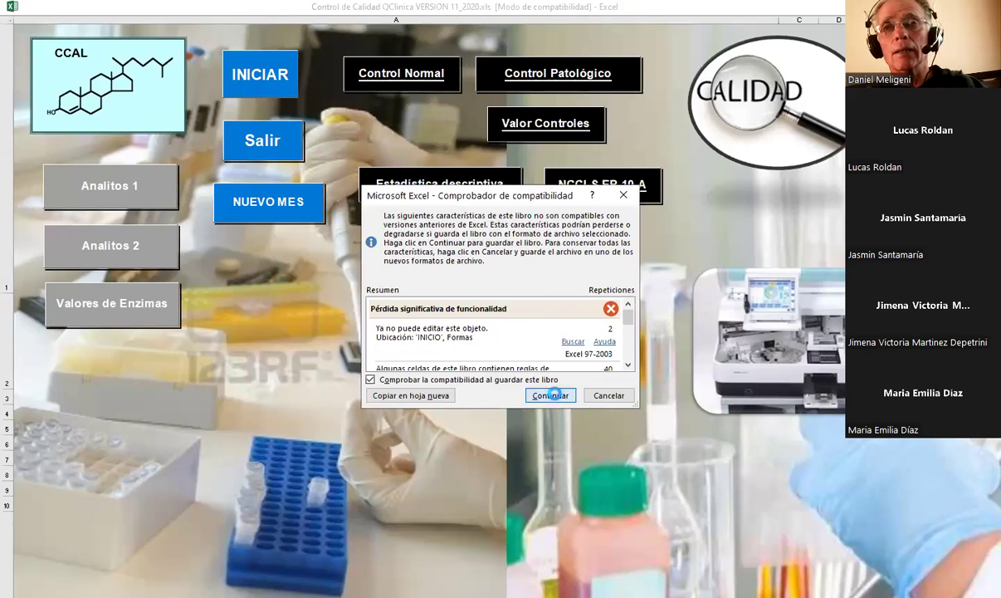
Step: Continue past the Excel 97-2003 compatibility warnings so the QClinica workbook saves and closes
{"action": "left_click", "coordinate": [523, 372]}
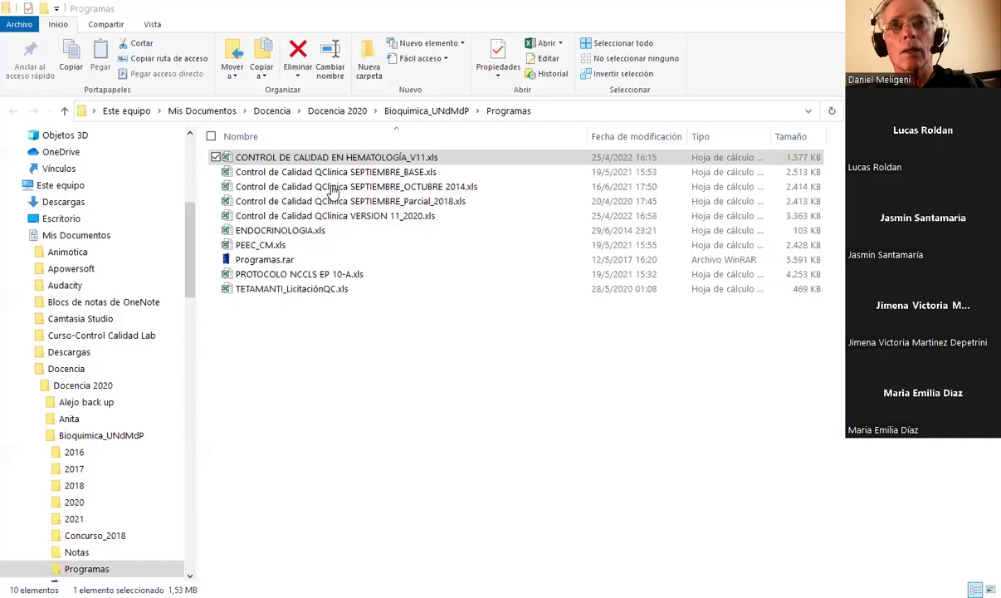
Step: Open CONTROL DE CALIDAD EN HEMATOLOGÍA_V11.xls from the Programas folder in Excel
{"action": "left_click", "coordinate": [253, 158]}
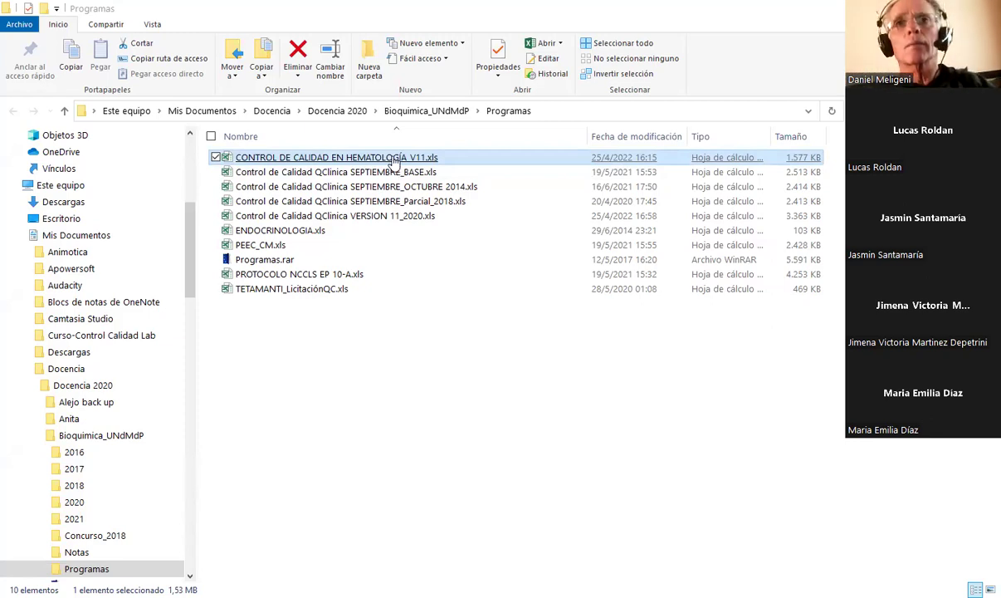
{"action": "double_click", "coordinate": [392, 159]}
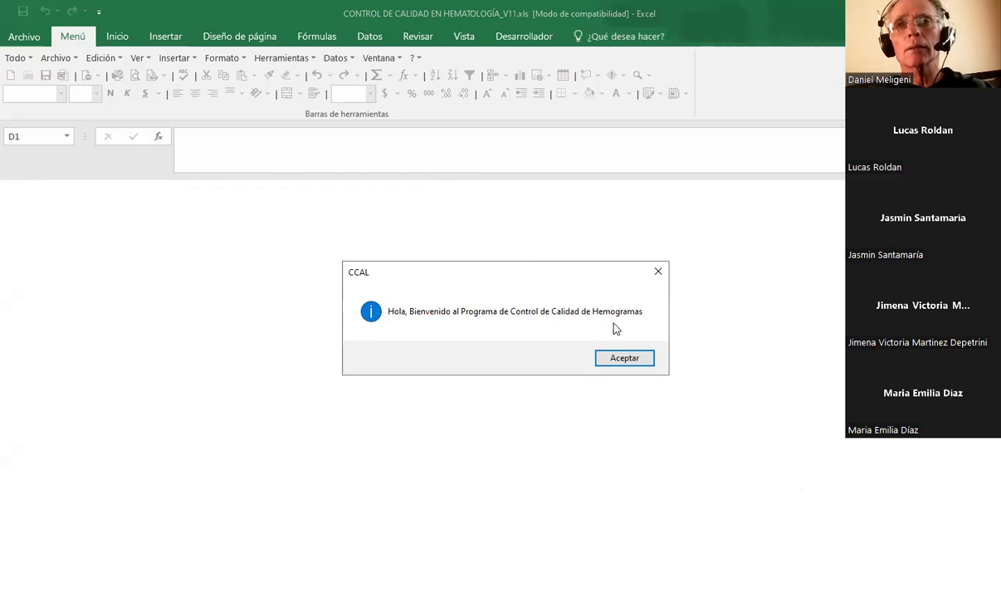
Step: Dismiss the hemogram welcome and backup reminder messages, then enter the workbook password
{"action": "left_click", "coordinate": [623, 358]}
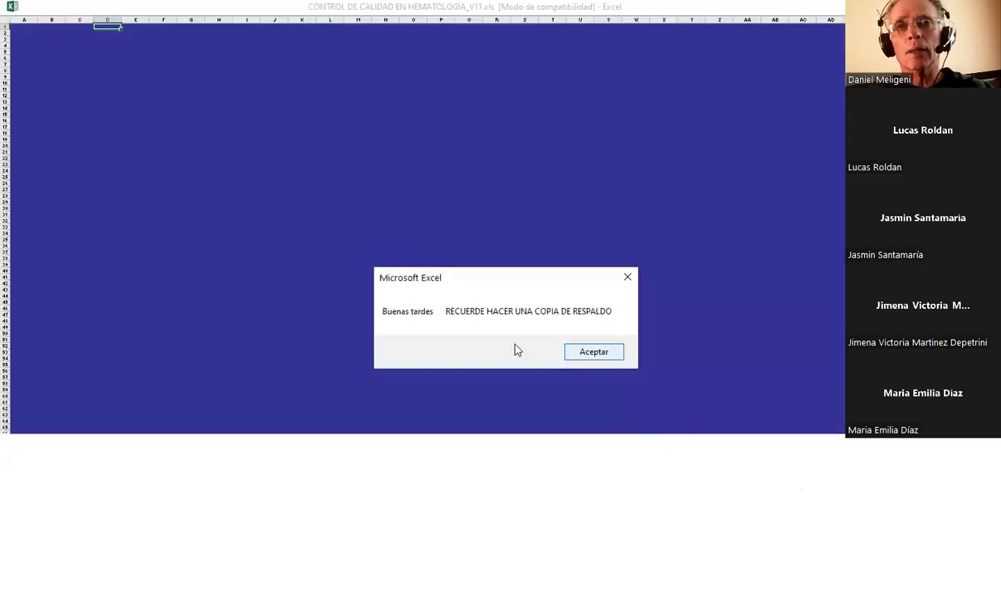
{"action": "left_click", "coordinate": [597, 354]}
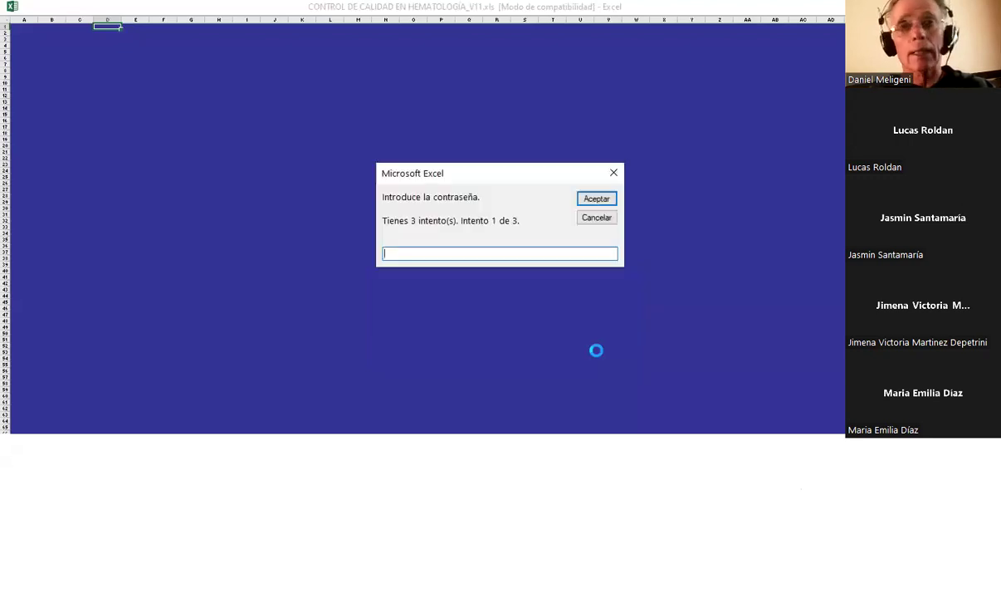
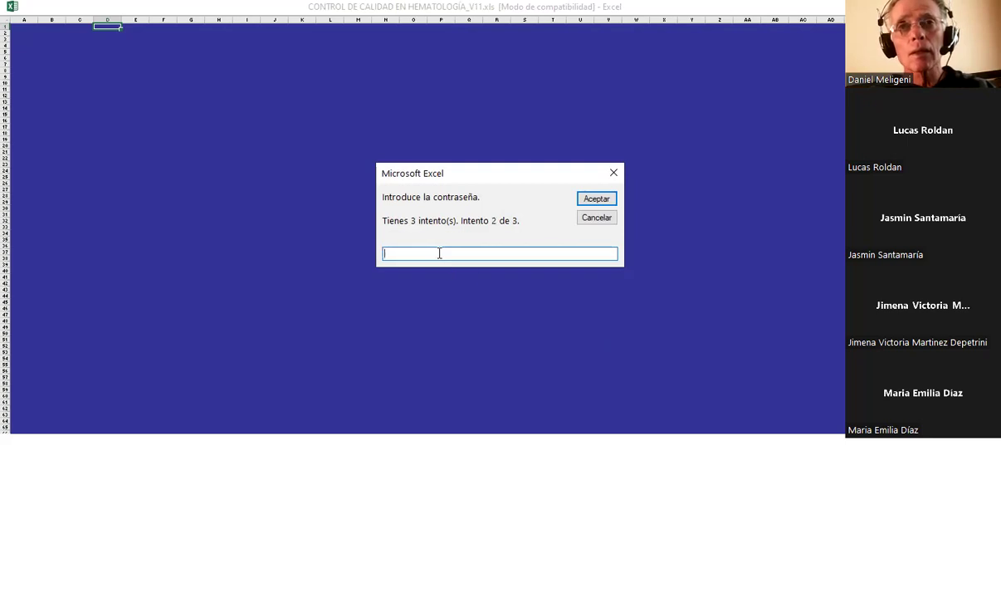
Step: Cancel the password prompt, acknowledge the save notice, and close CONTROL DE CALIDAD EN HEMATOLOGÍA_V11.xls without saving
{"action": "left_click", "coordinate": [589, 219]}
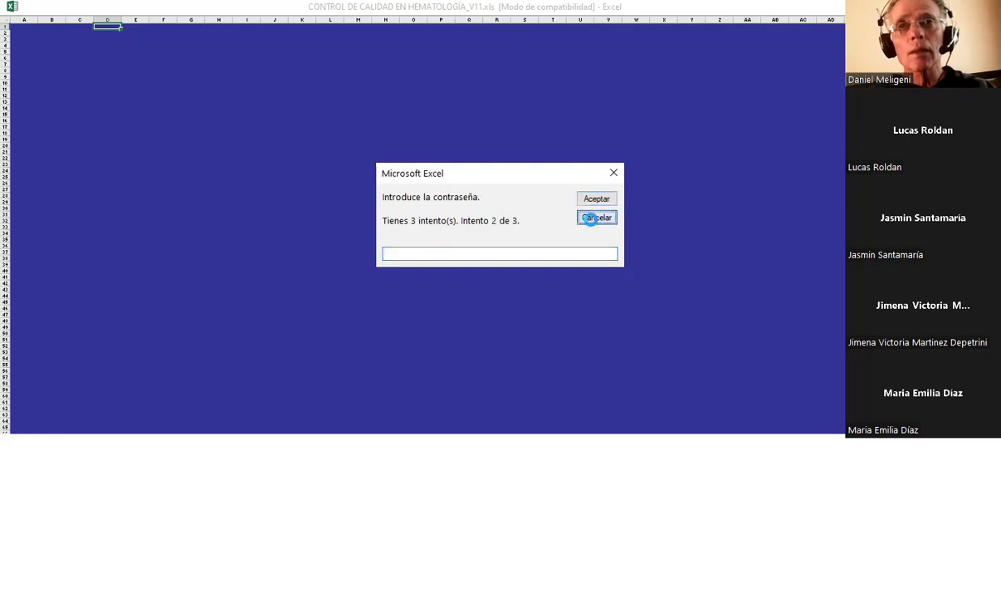
{"action": "left_click", "coordinate": [559, 351]}
{"action": "left_click", "coordinate": [493, 324]}
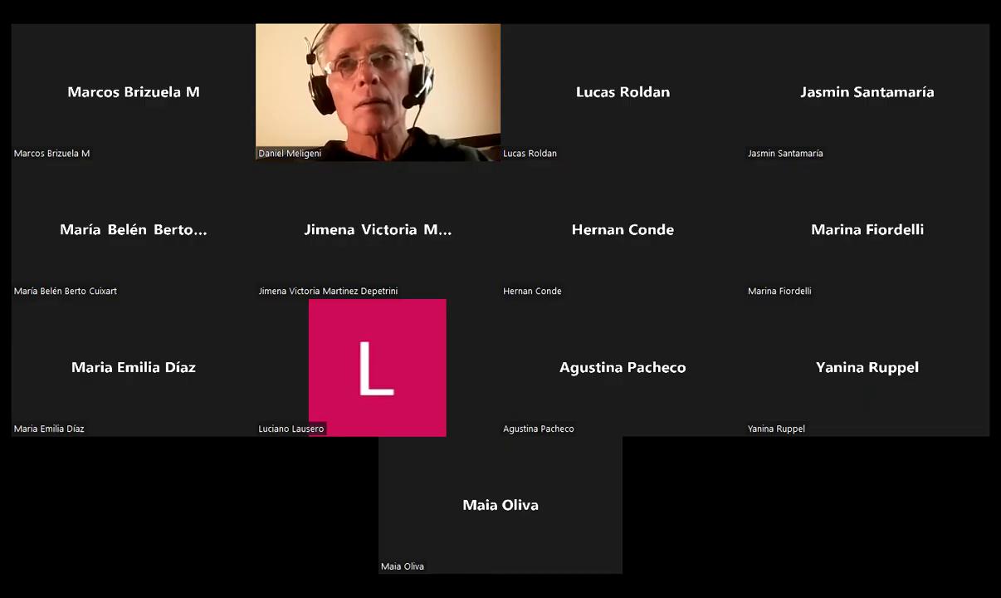
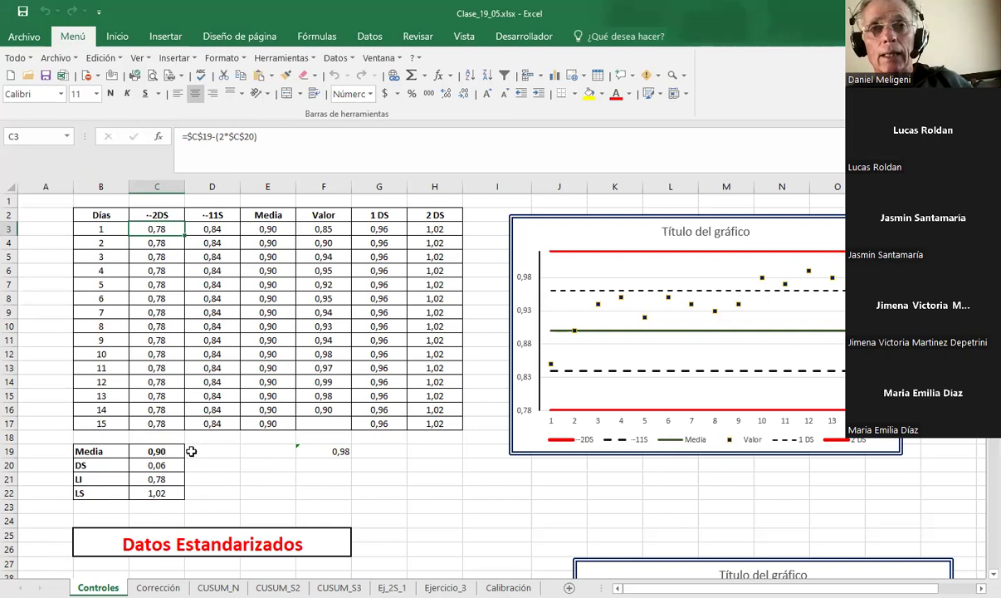
{"action": "type", "text": "0,965"}
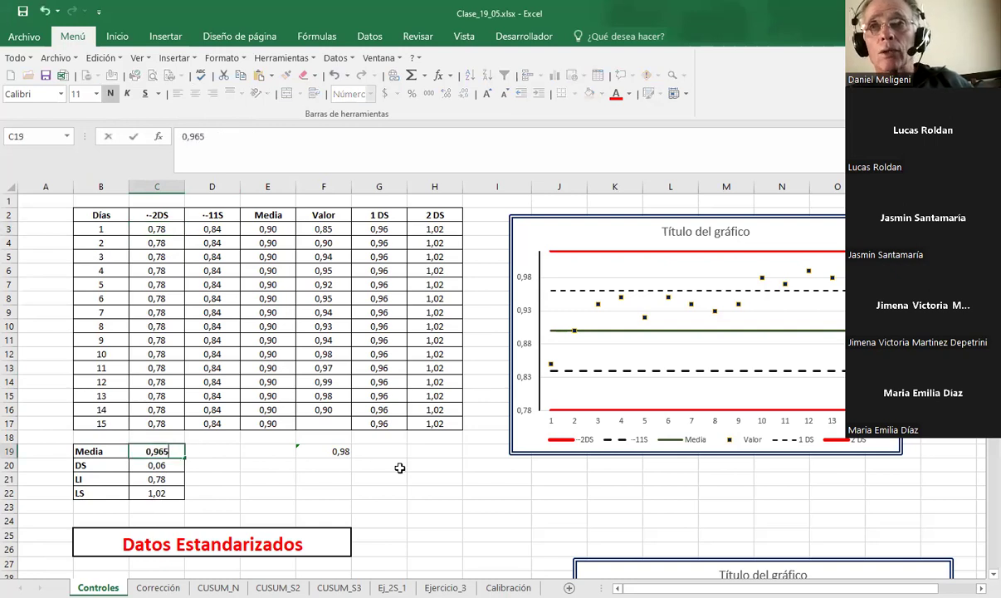
{"action": "key", "text": "Return"}
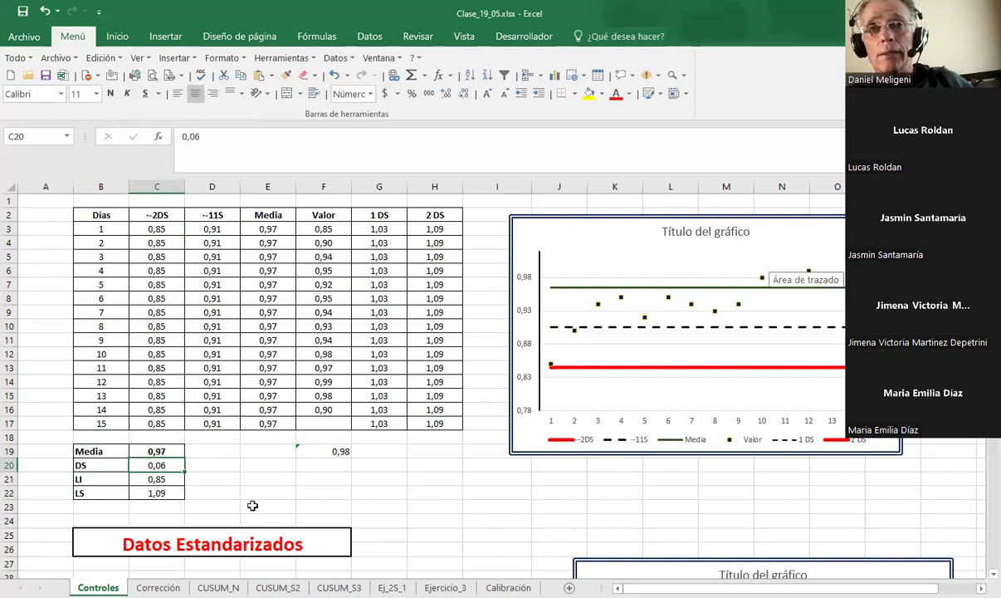
{"action": "left_click", "coordinate": [167, 450]}
{"action": "type", "text": "0,960"}
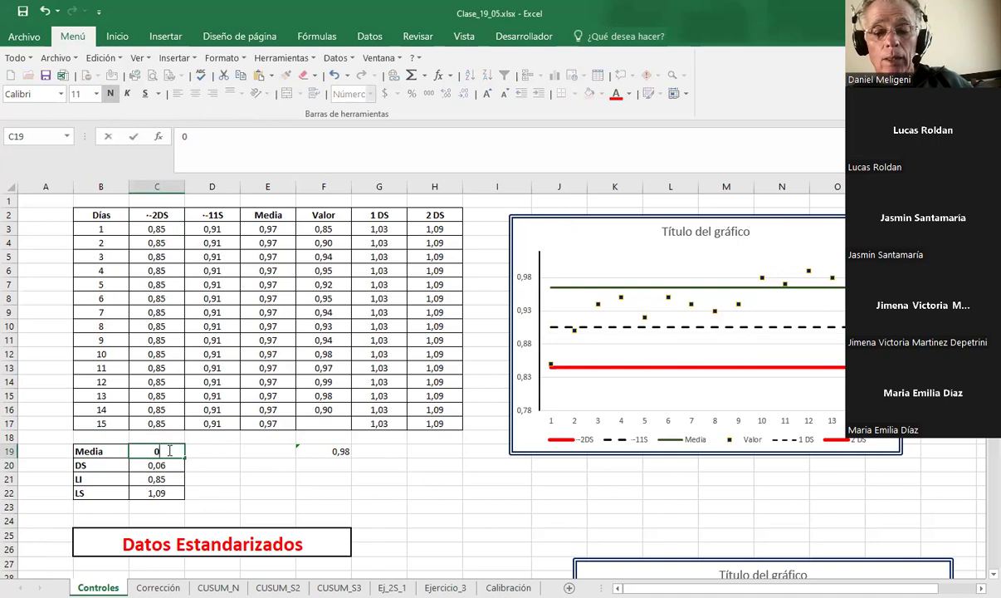
{"action": "key", "text": "BackSpace"}
{"action": "key", "text": "BackSpace"}
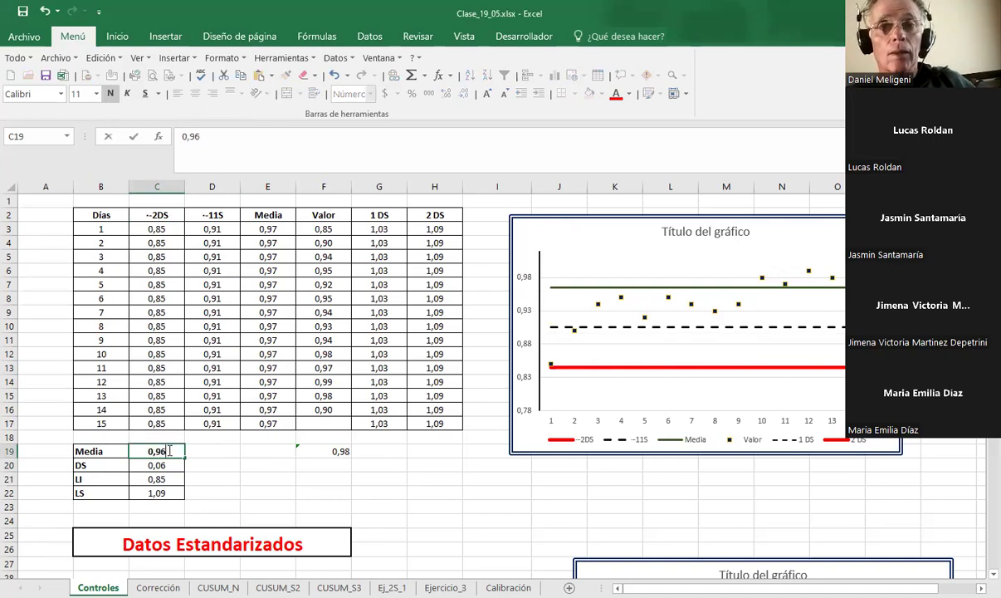
{"action": "key", "text": "Return"}
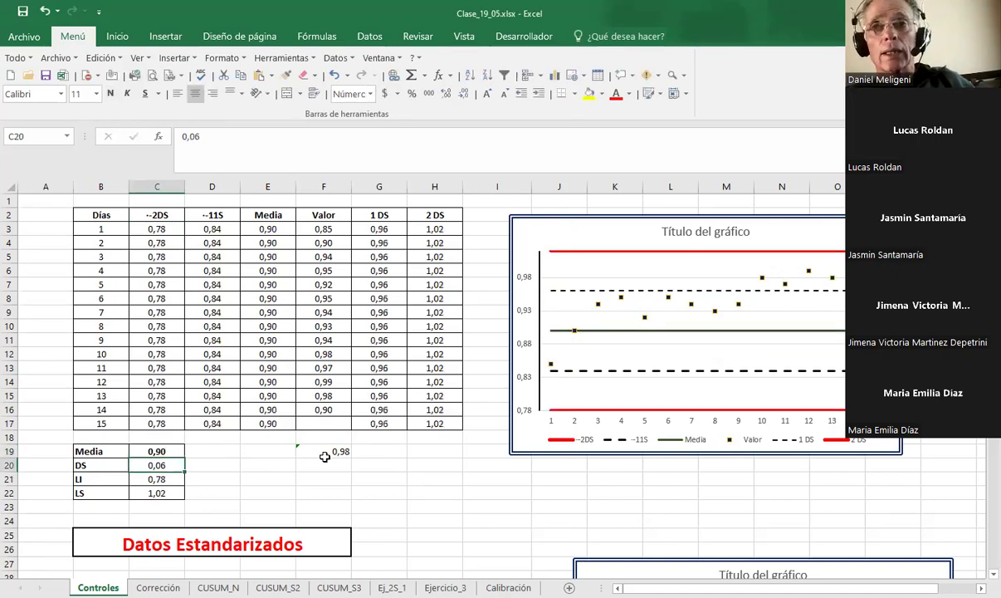
{"action": "scroll", "coordinate": [308, 431], "scroll_direction": "down", "scroll_amount": 5}
{"action": "scroll", "coordinate": [414, 500], "scroll_direction": "down", "scroll_amount": 2}
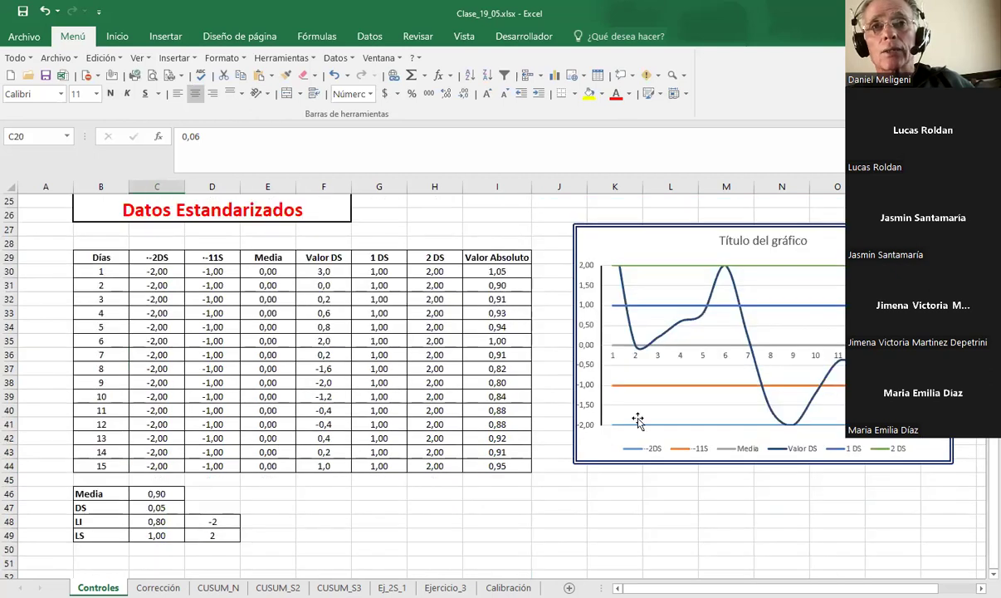
{"action": "scroll", "coordinate": [164, 434], "scroll_direction": "down", "scroll_amount": 2}
Step: Set the standardized table's Media to 0,95 and DS to 0,06
{"action": "key", "text": "ctrl+Down"}
{"action": "type", "text": "0,95"}
{"action": "key", "text": "Return"}
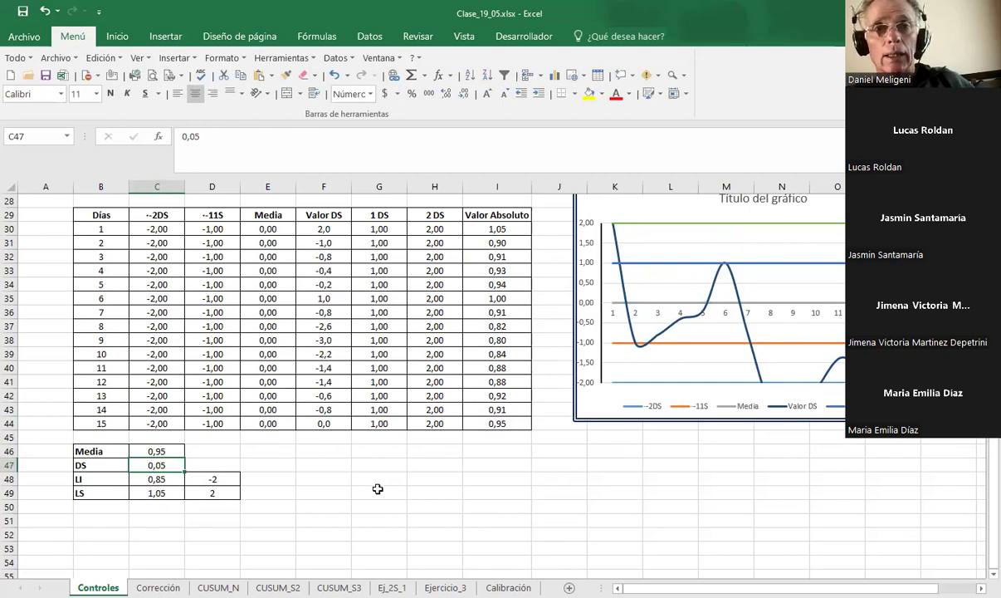
{"action": "type", "text": "0,06"}
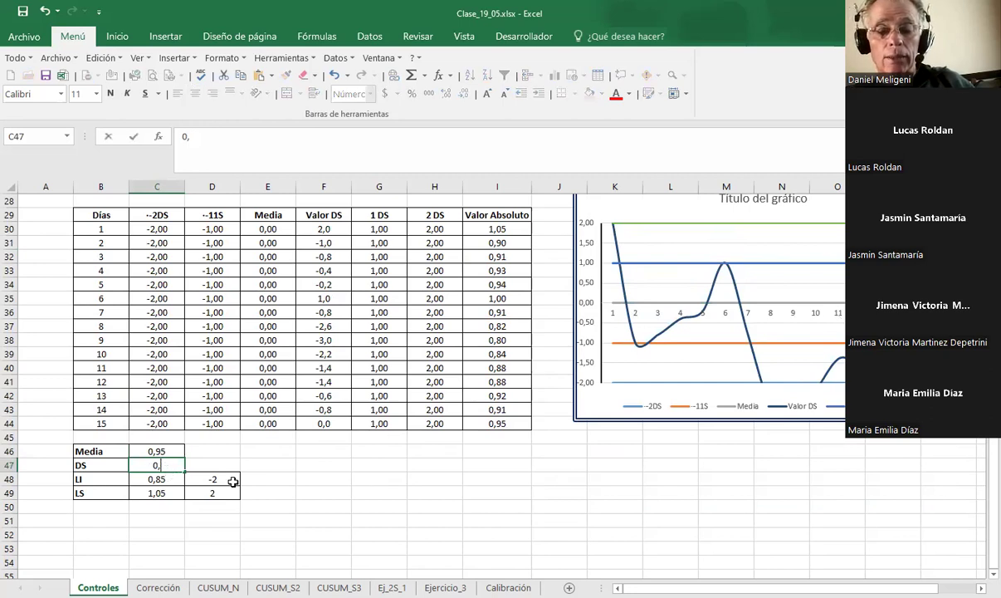
{"action": "key", "text": "Return"}
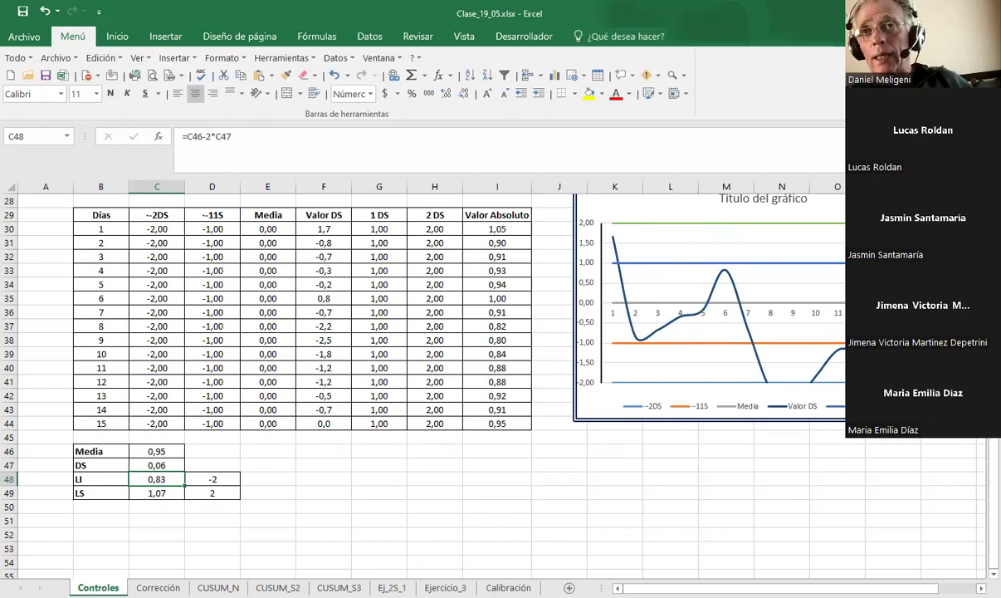
Step: Compare the updated charts, then move to the Corrección sheet
{"action": "scroll", "coordinate": [796, 396], "scroll_direction": "up", "scroll_amount": 9}
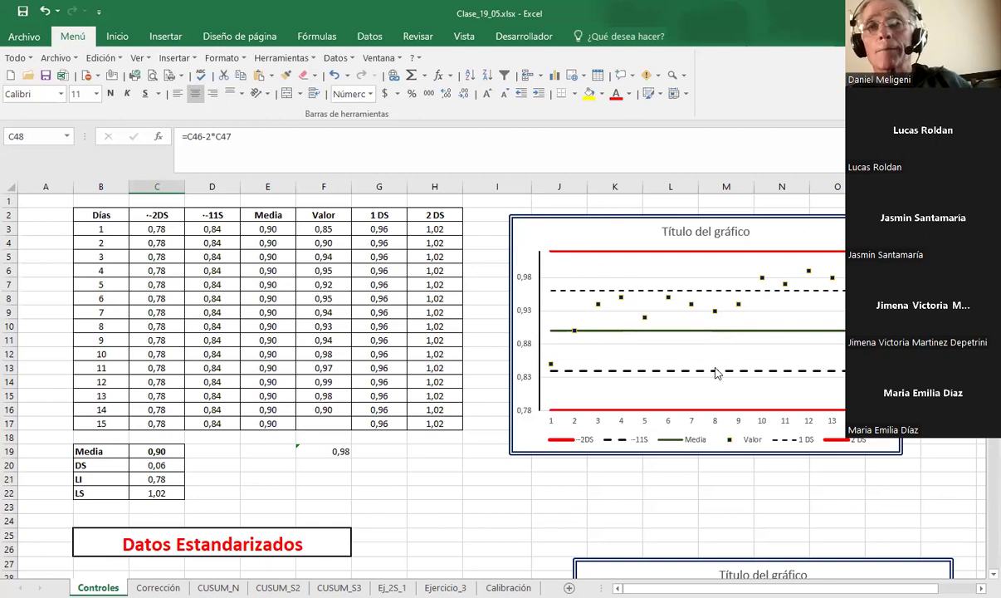
{"action": "scroll", "coordinate": [330, 409], "scroll_direction": "down", "scroll_amount": 8}
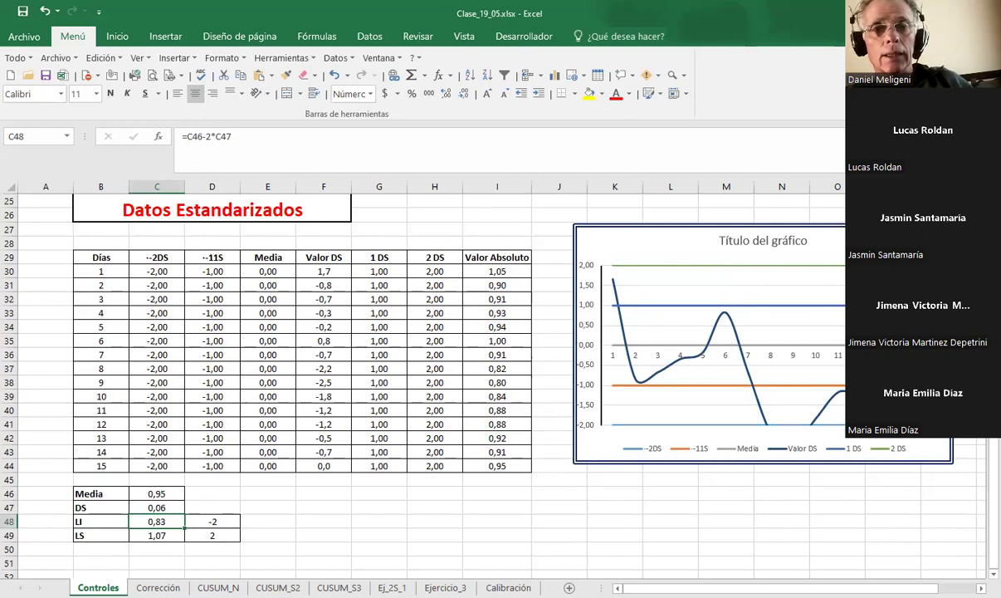
{"action": "key", "text": "ctrl+Page_Down"}
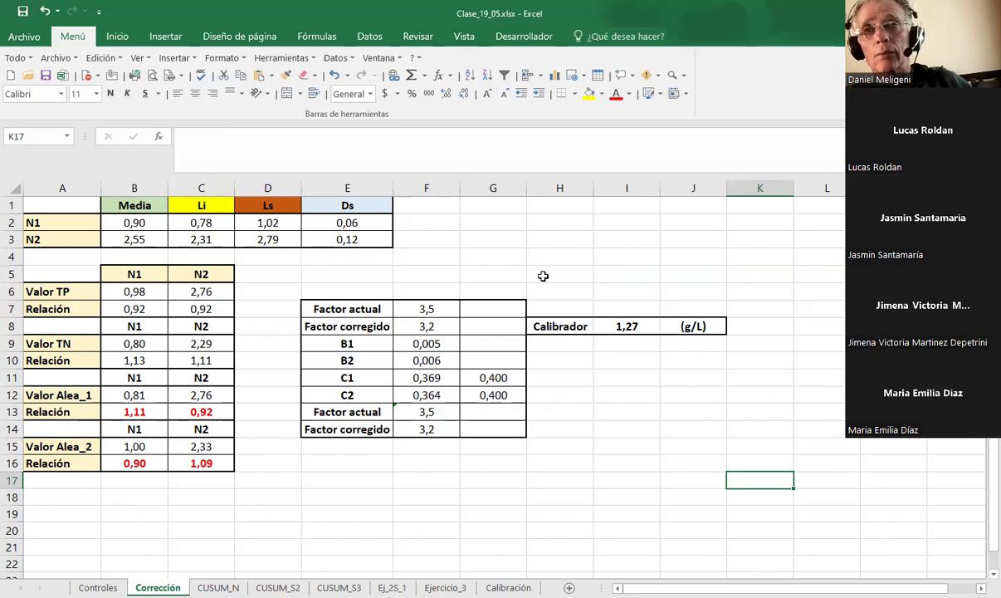
Step: Review the CUSUM_N and CUSUM_S2 sheets and move to CUSUM_S3
{"action": "left_click", "coordinate": [217, 586]}
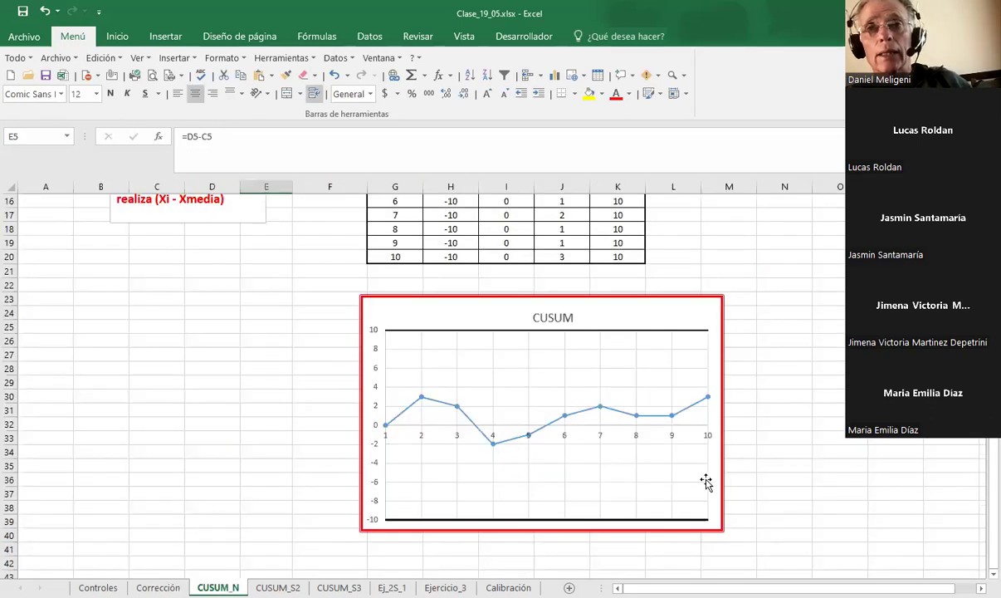
{"action": "scroll", "coordinate": [672, 465], "scroll_direction": "up", "scroll_amount": 5}
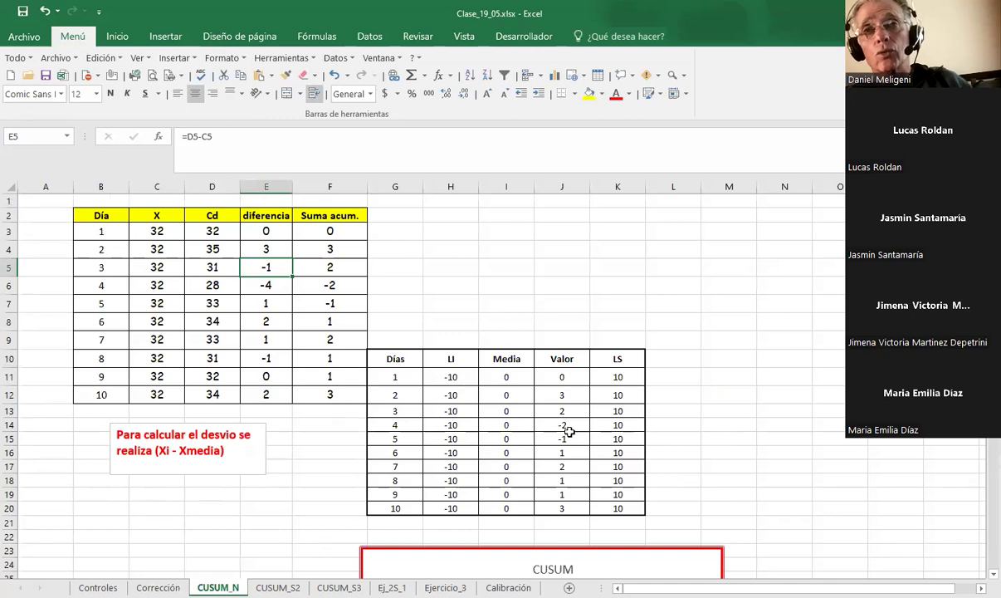
{"action": "scroll", "coordinate": [569, 431], "scroll_direction": "down", "scroll_amount": 5}
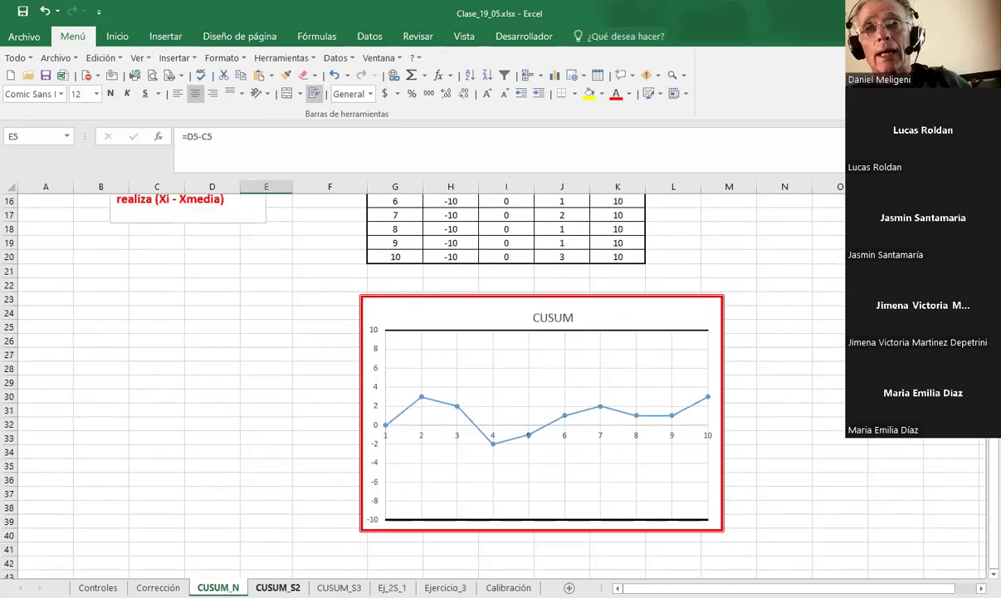
{"action": "key", "text": "ctrl+Page_Down"}
{"action": "scroll", "coordinate": [415, 490], "scroll_direction": "down", "scroll_amount": 4}
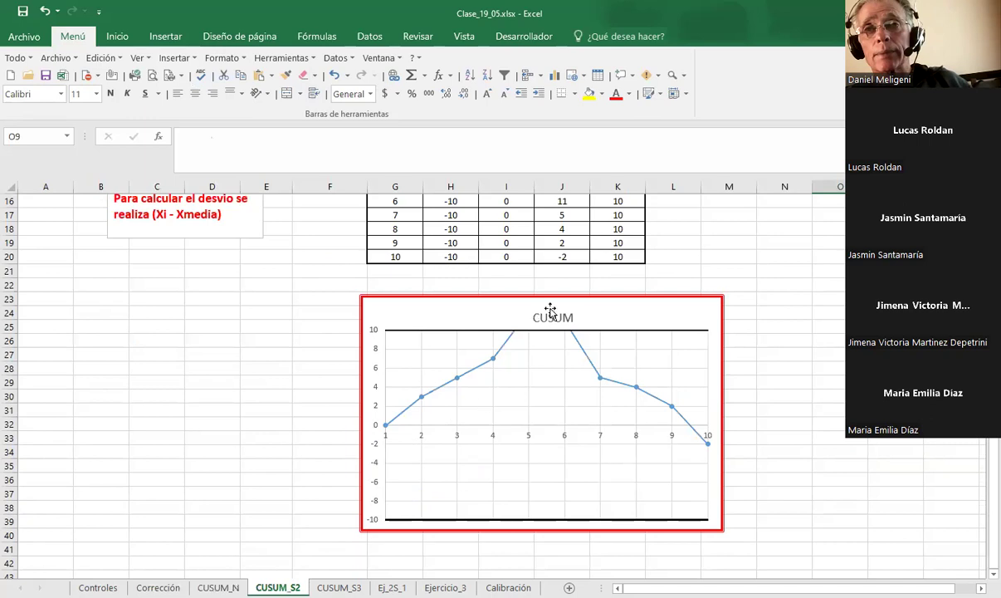
{"action": "left_click", "coordinate": [339, 586]}
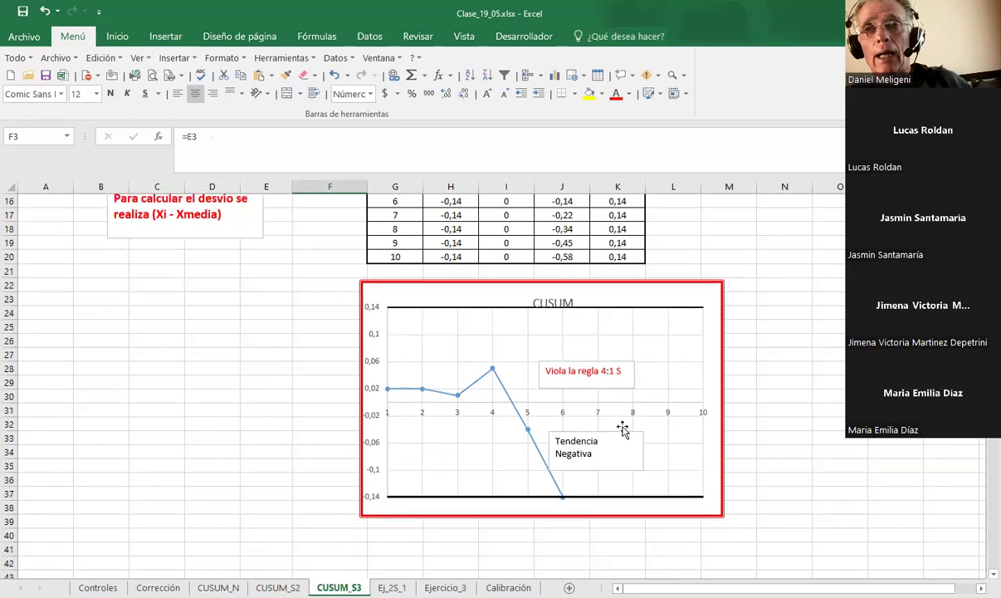
Step: Look through Ej_2S_1 and Ejercicio_3, ending on the Calibración sheet's 505 nm calibration chart
{"action": "key", "text": "ctrl+Page_Down"}
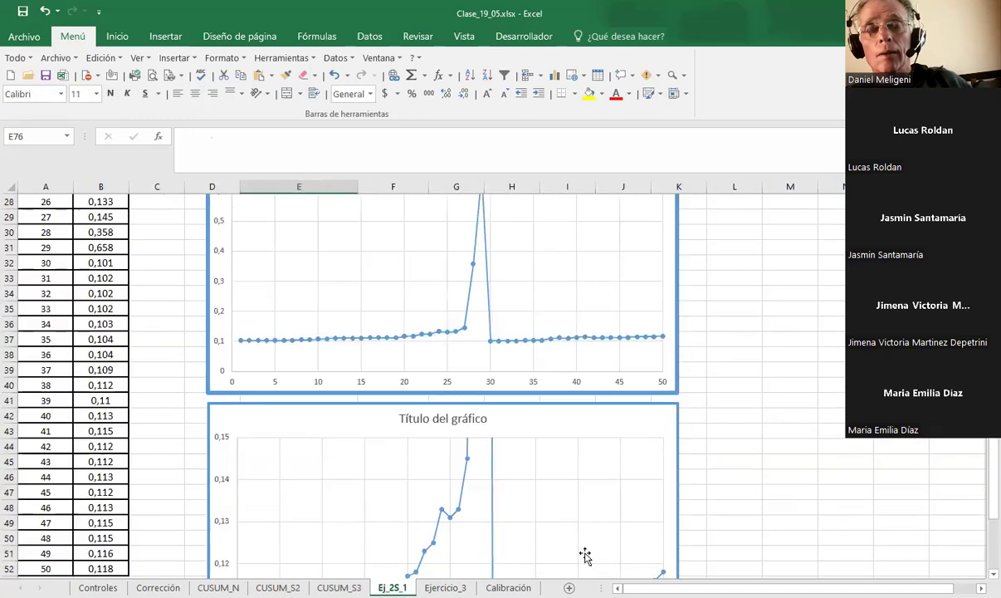
{"action": "scroll", "coordinate": [552, 524], "scroll_direction": "up", "scroll_amount": 6}
{"action": "scroll", "coordinate": [501, 419], "scroll_direction": "up", "scroll_amount": 3}
{"action": "scroll", "coordinate": [501, 417], "scroll_direction": "down", "scroll_amount": 11}
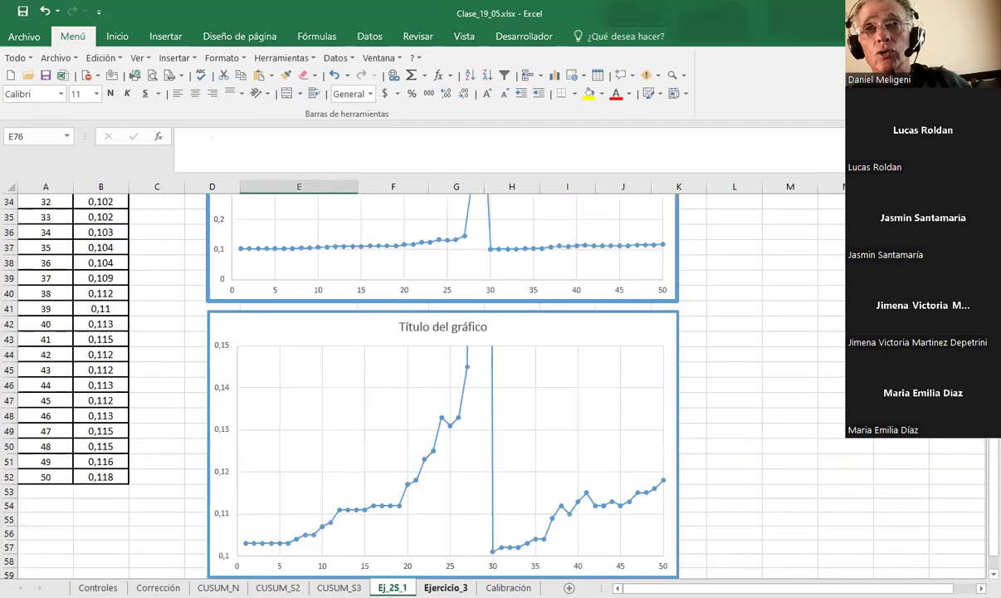
{"action": "left_click", "coordinate": [446, 587]}
{"action": "scroll", "coordinate": [415, 374], "scroll_direction": "down", "scroll_amount": 3}
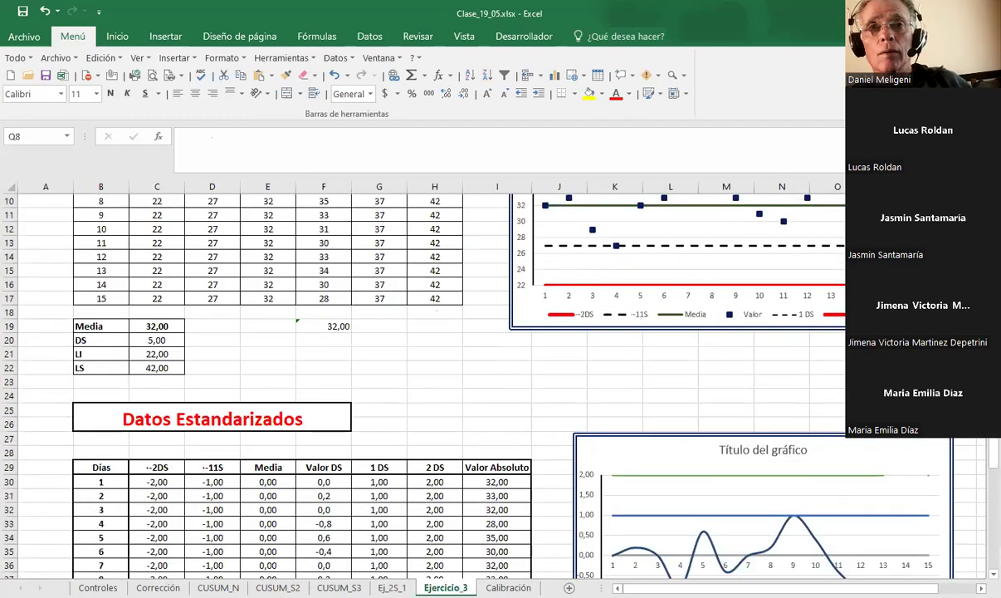
{"action": "scroll", "coordinate": [415, 373], "scroll_direction": "down", "scroll_amount": 3}
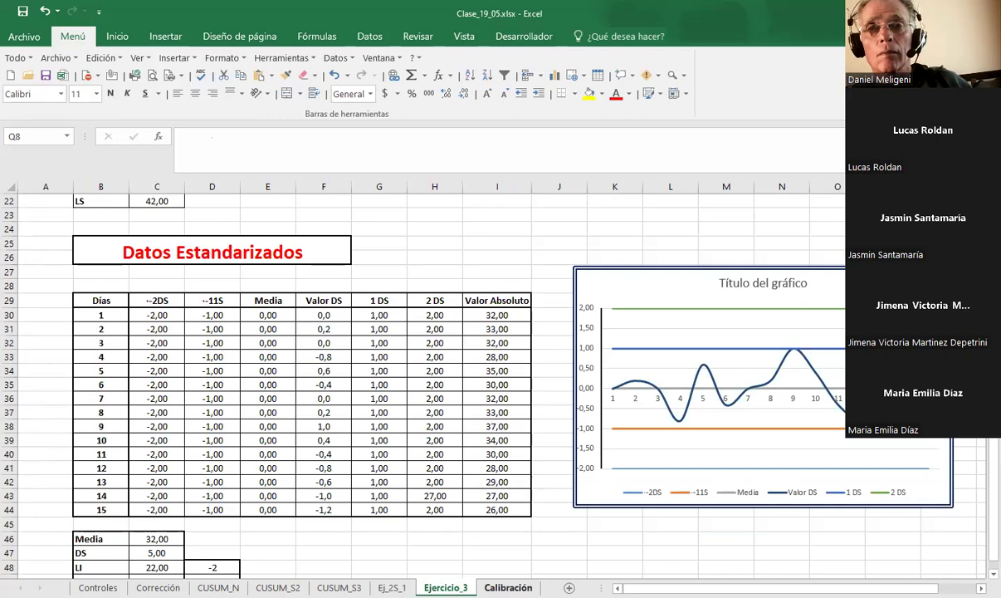
{"action": "left_click", "coordinate": [508, 587]}
{"action": "scroll", "coordinate": [542, 435], "scroll_direction": "down", "scroll_amount": 4}
{"action": "scroll", "coordinate": [543, 437], "scroll_direction": "up", "scroll_amount": 4}
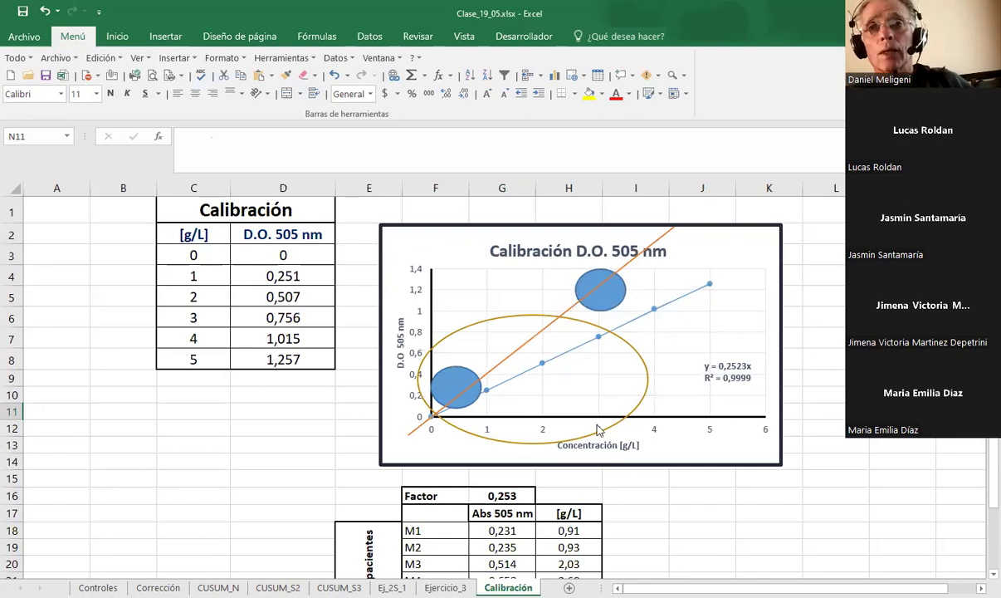
Step: Scroll Calibración back to the top and check the Corrección sheet's N1 mean in B2
{"action": "scroll", "coordinate": [566, 390], "scroll_direction": "down", "scroll_amount": 3}
{"action": "scroll", "coordinate": [596, 424], "scroll_direction": "up", "scroll_amount": 2}
{"action": "scroll", "coordinate": [595, 423], "scroll_direction": "up", "scroll_amount": 1}
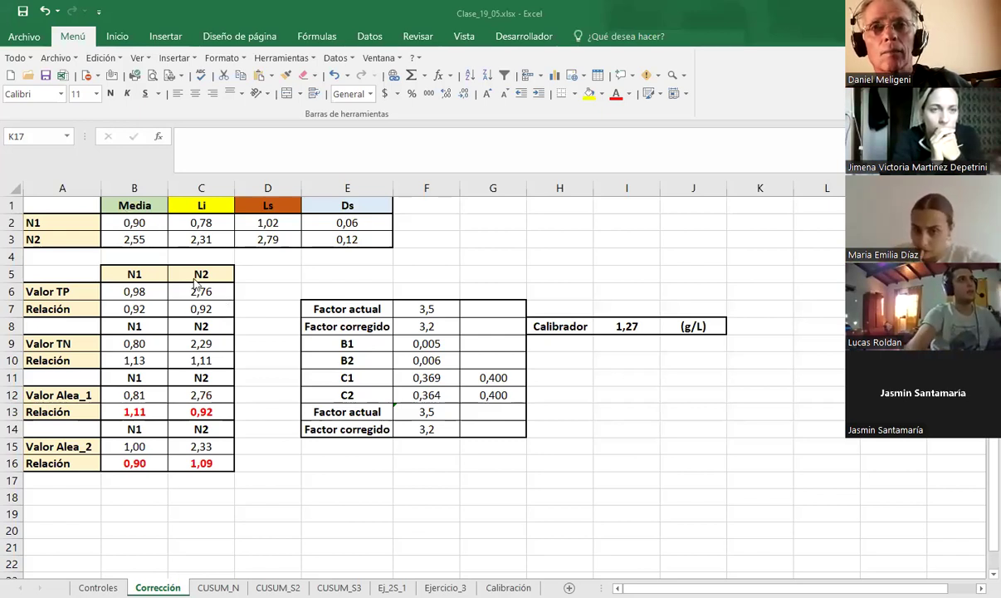
{"action": "left_click", "coordinate": [134, 221]}
{"action": "left_click", "coordinate": [129, 236]}
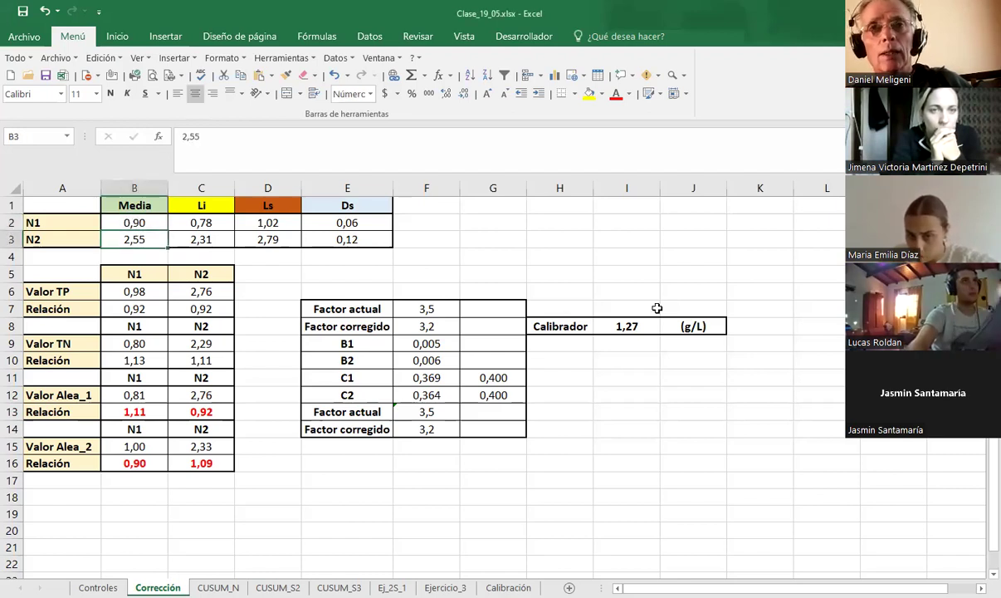
{"action": "left_click", "coordinate": [199, 221]}
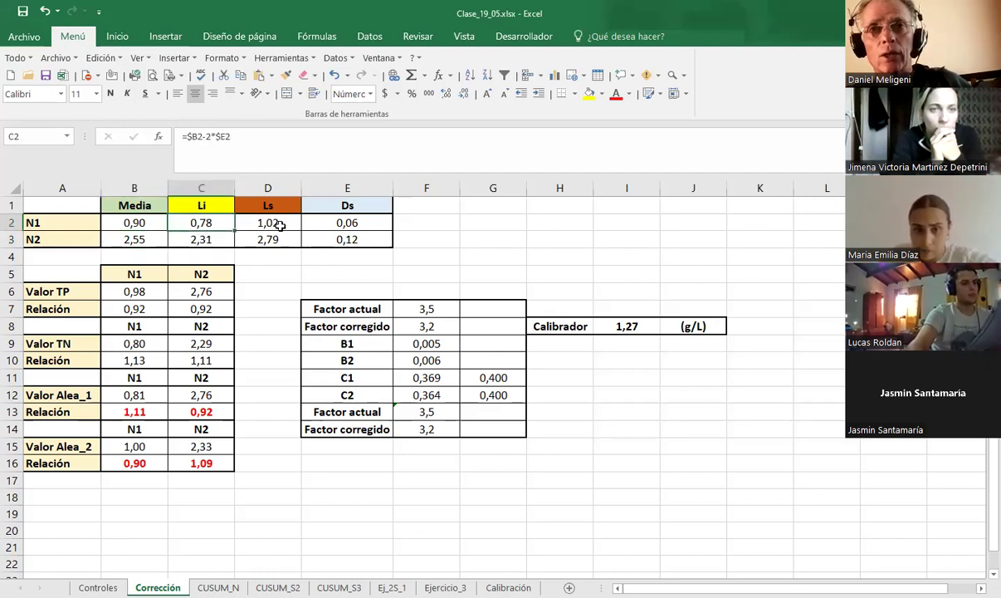
{"action": "left_click", "coordinate": [273, 222]}
{"action": "left_click", "coordinate": [363, 224]}
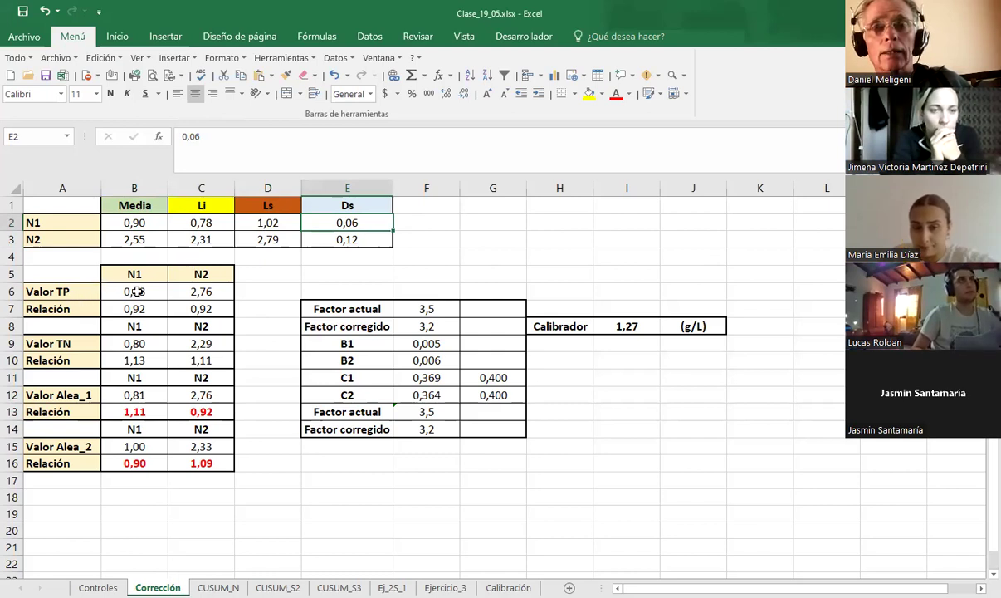
{"action": "left_click", "coordinate": [136, 291]}
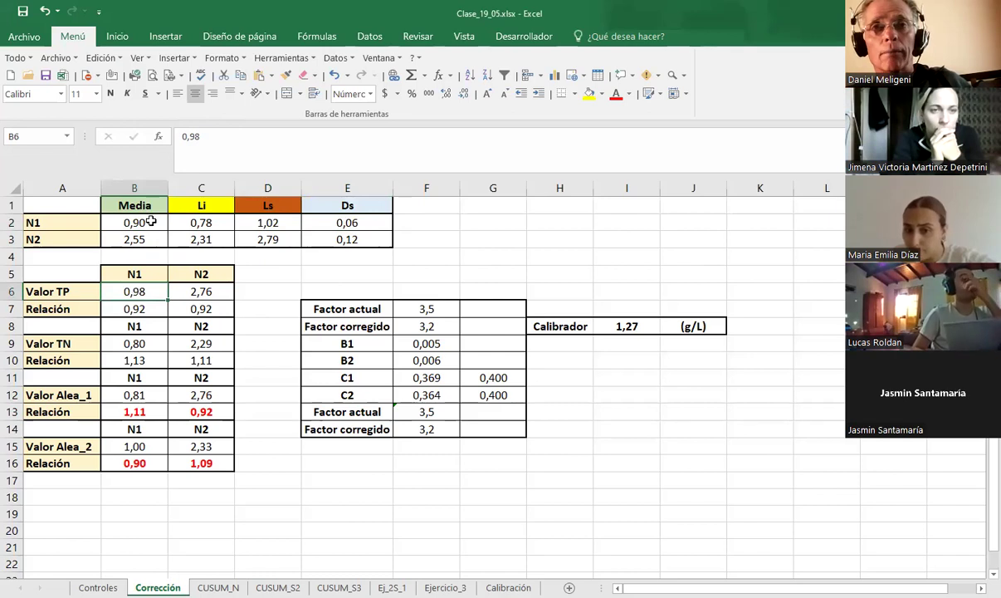
{"action": "left_click", "coordinate": [214, 293]}
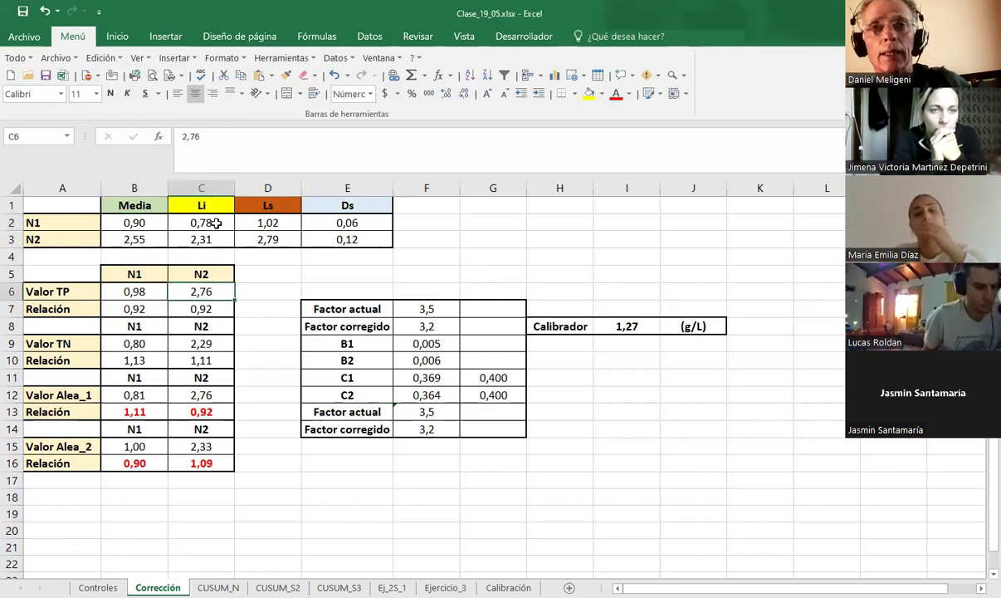
{"action": "left_click", "coordinate": [209, 309]}
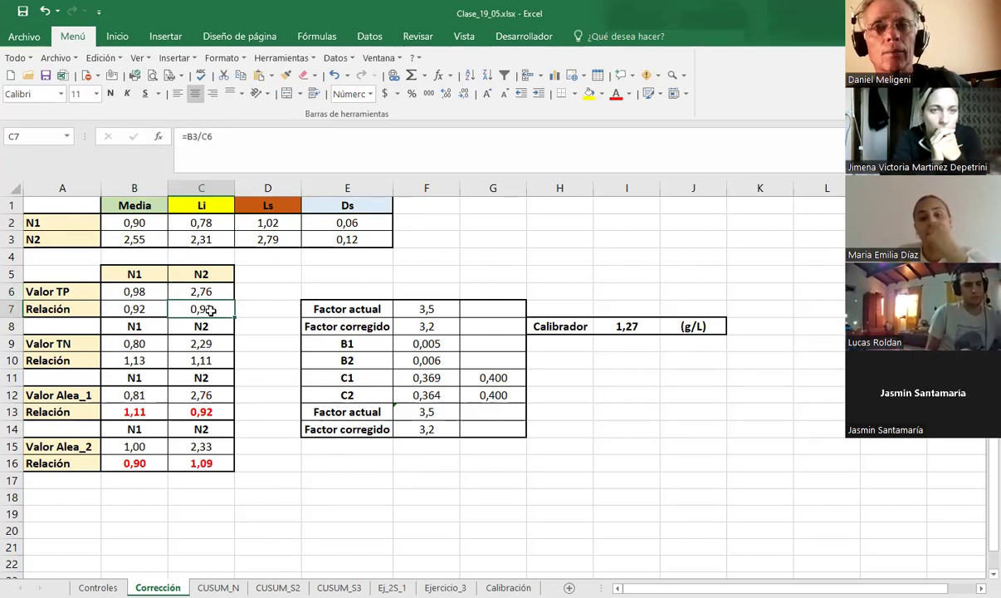
{"action": "left_click", "coordinate": [122, 310]}
{"action": "left_click", "coordinate": [130, 291]}
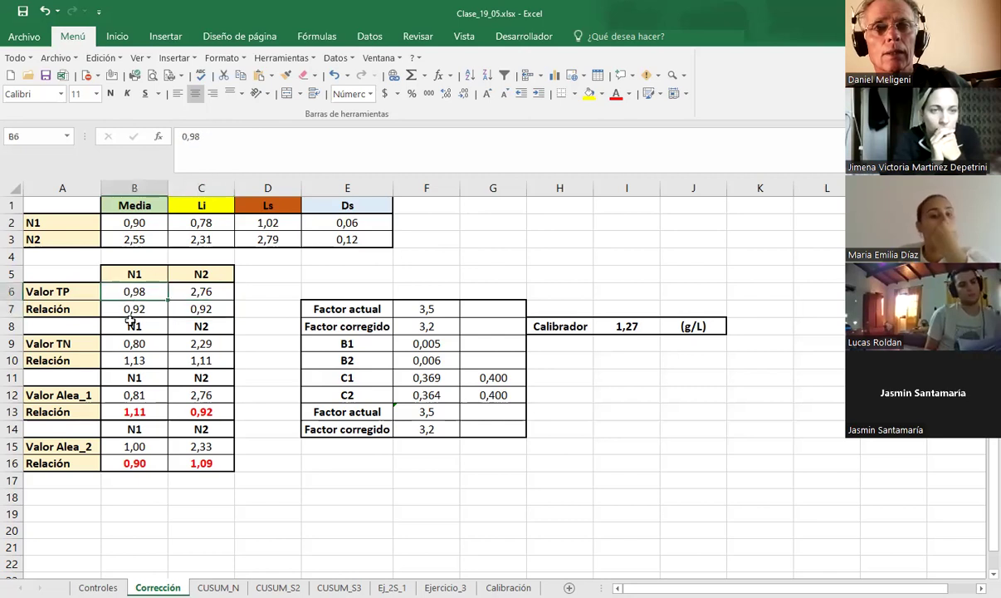
{"action": "left_click", "coordinate": [138, 343]}
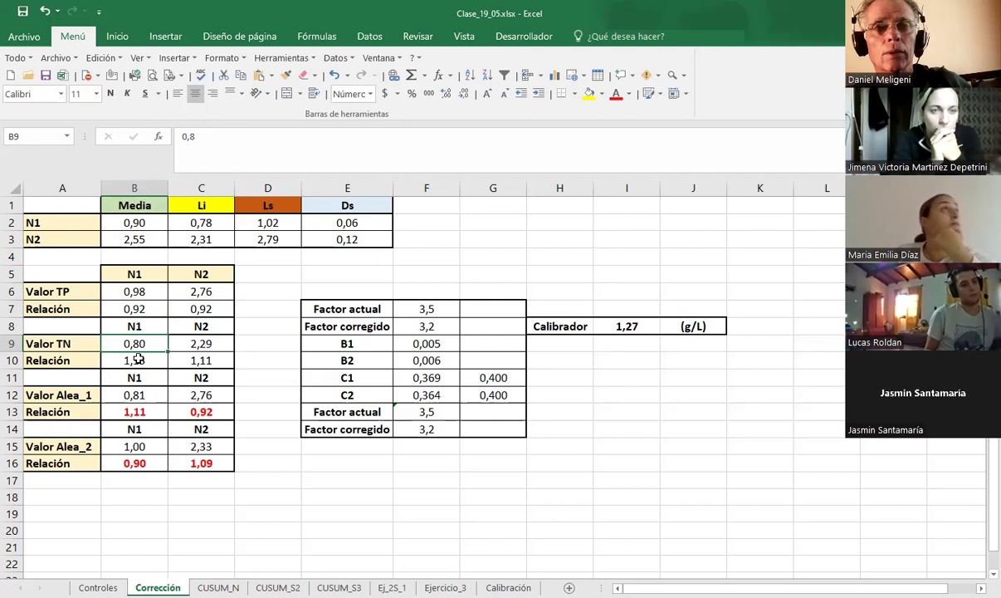
{"action": "left_click", "coordinate": [142, 294]}
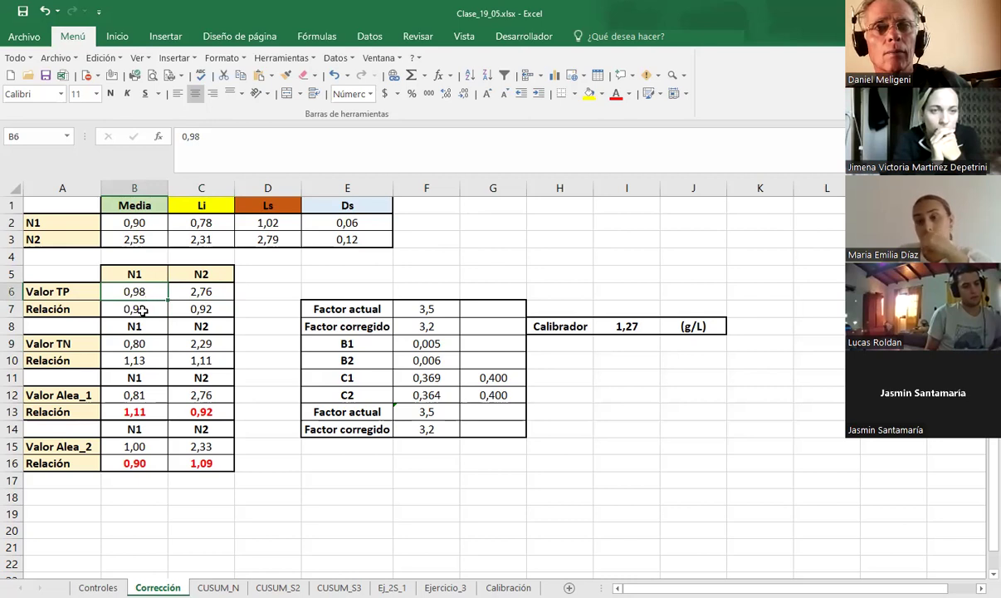
{"action": "left_click", "coordinate": [142, 310]}
{"action": "left_click", "coordinate": [136, 292]}
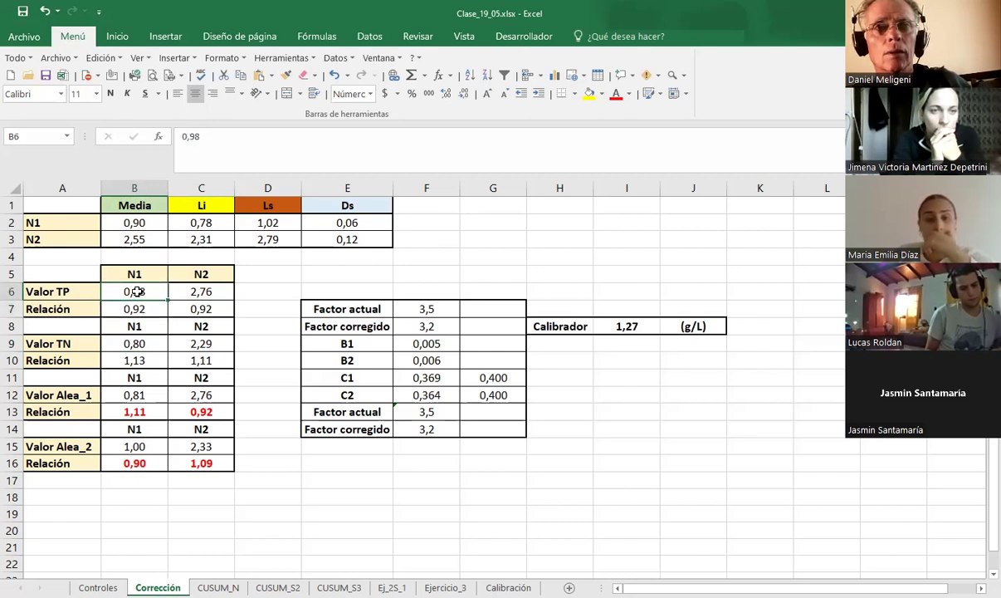
{"action": "left_click", "coordinate": [133, 309]}
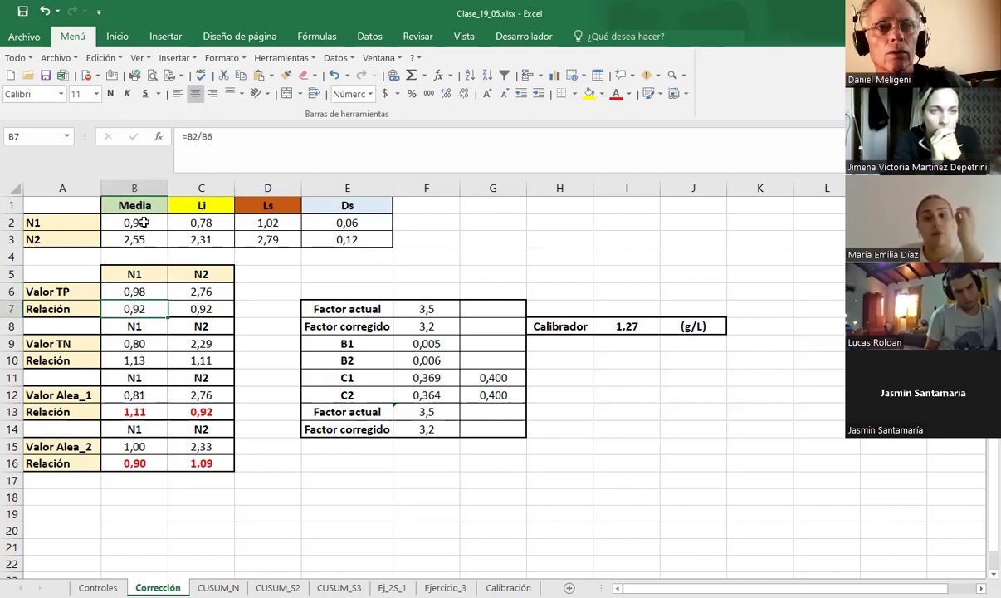
{"action": "left_click", "coordinate": [287, 273]}
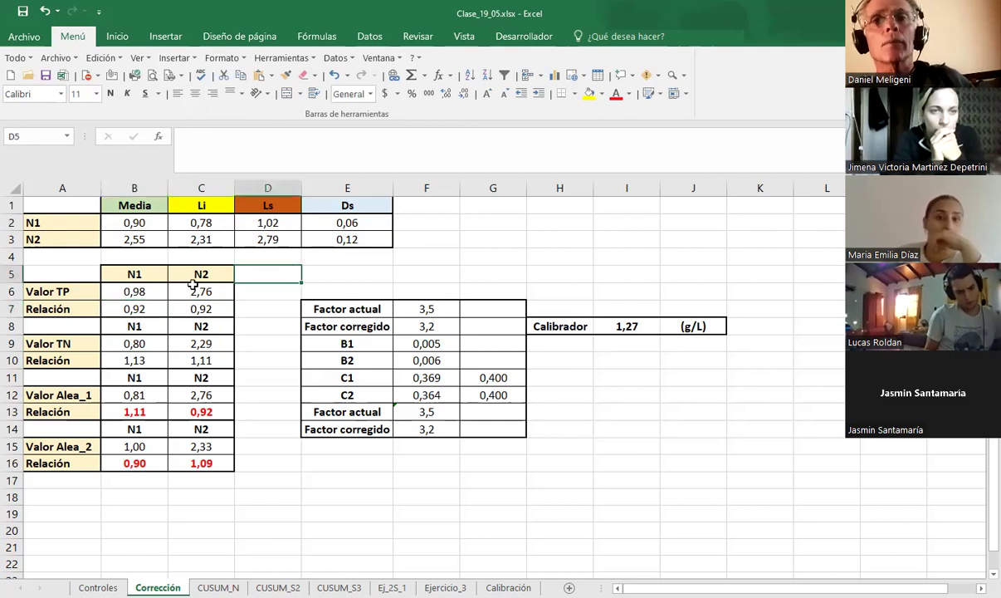
{"action": "left_click", "coordinate": [140, 291]}
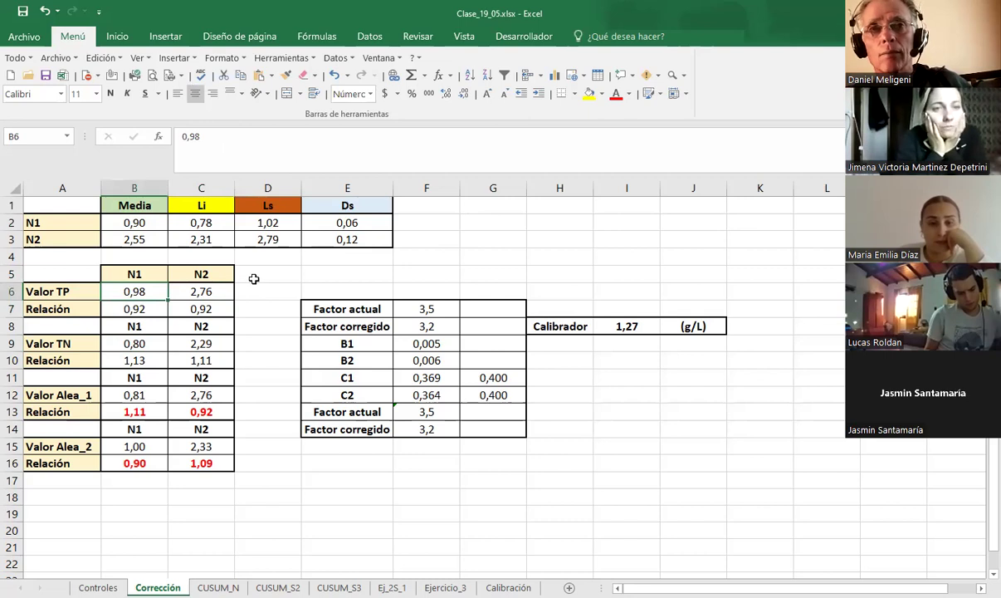
{"action": "left_click", "coordinate": [134, 222]}
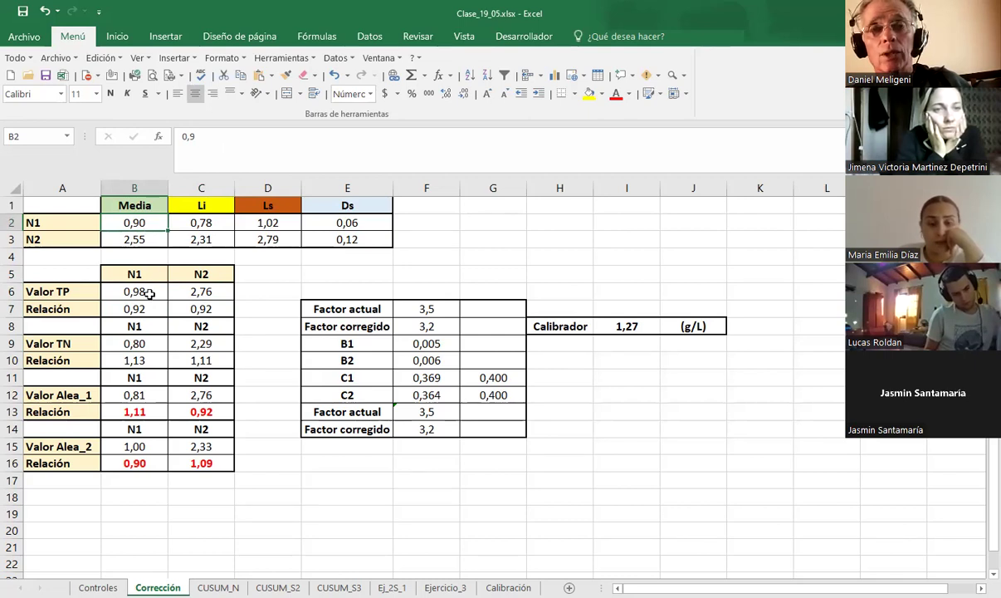
{"action": "left_click", "coordinate": [144, 308]}
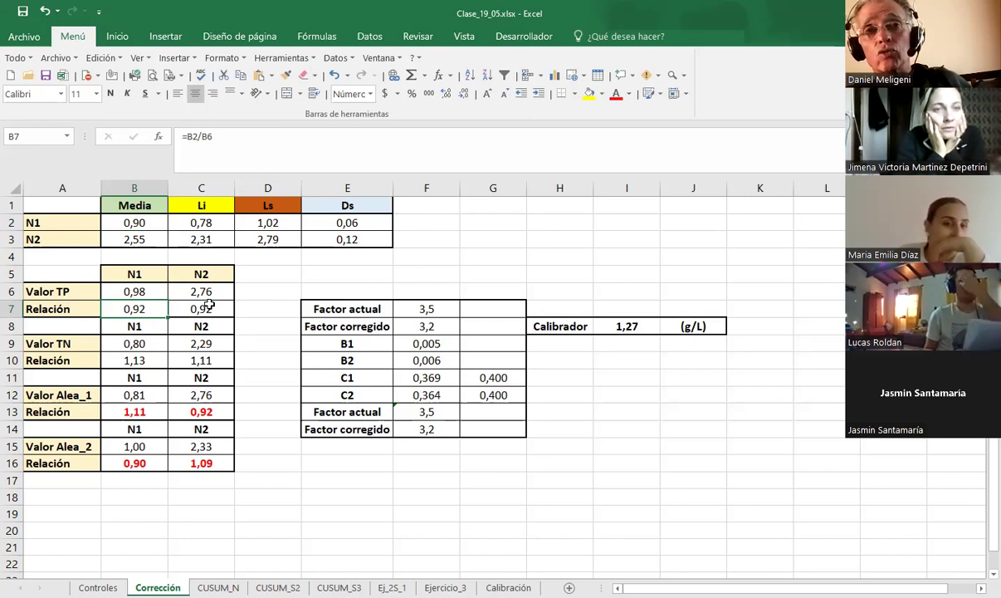
{"action": "left_click", "coordinate": [204, 238]}
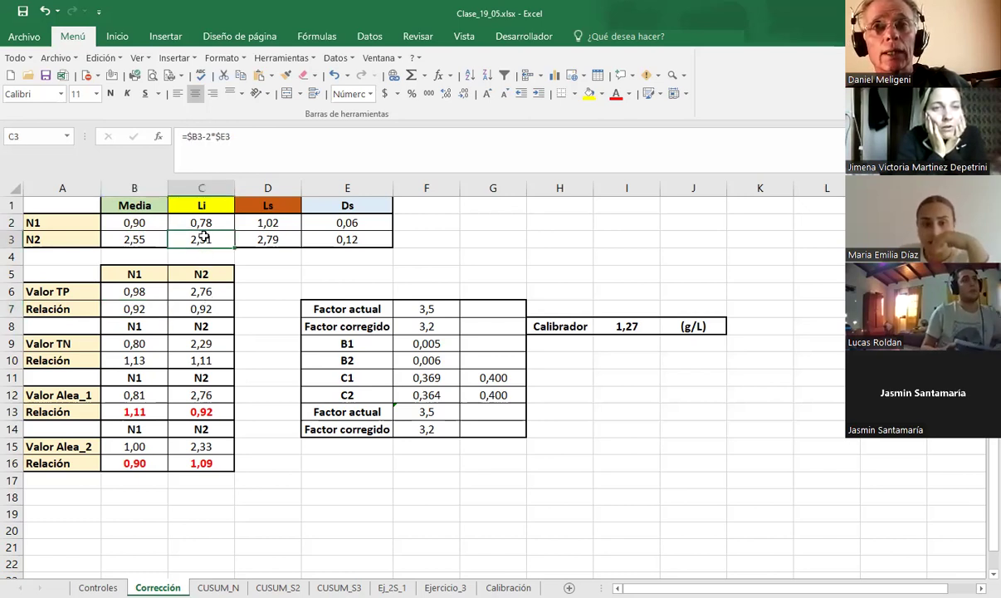
{"action": "left_click", "coordinate": [206, 290]}
{"action": "left_click", "coordinate": [205, 309]}
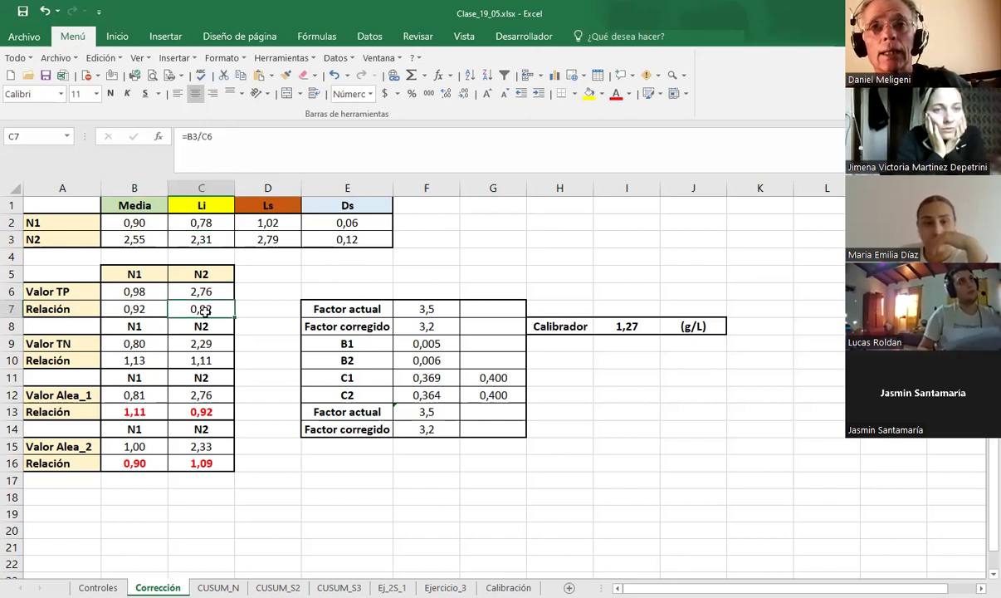
{"action": "left_click", "coordinate": [506, 238]}
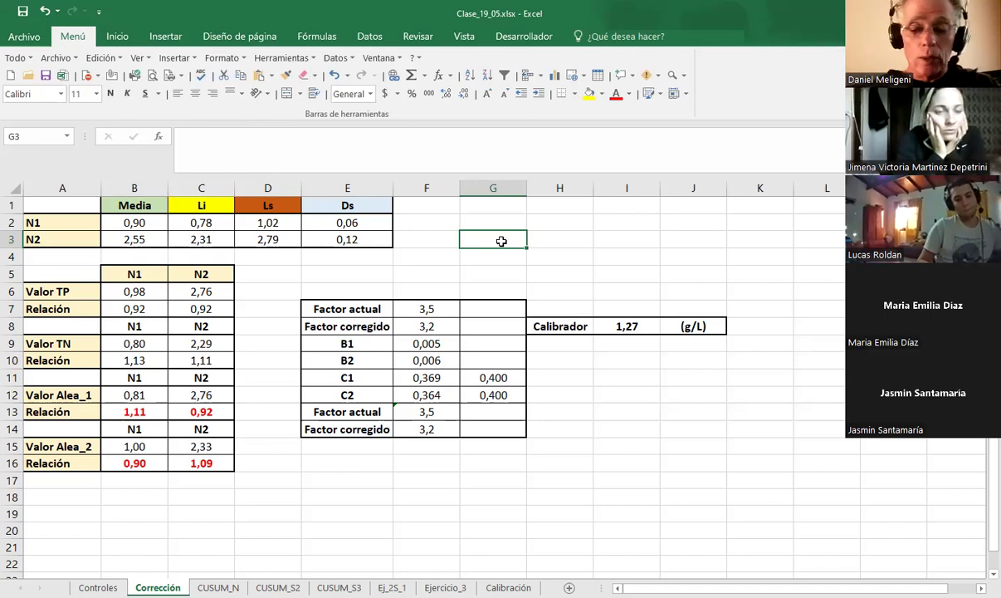
{"action": "type", "text": "436"}
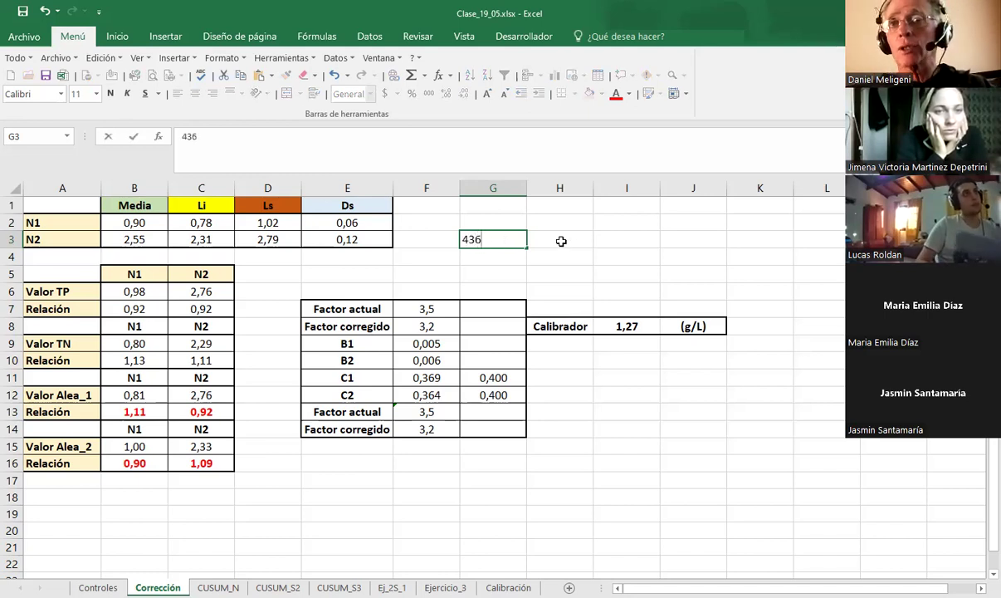
Step: Commit 436 in G3 and enter =G3*C7 in H3, giving 402,82609
{"action": "left_click", "coordinate": [561, 240]}
{"action": "type", "text": "="}
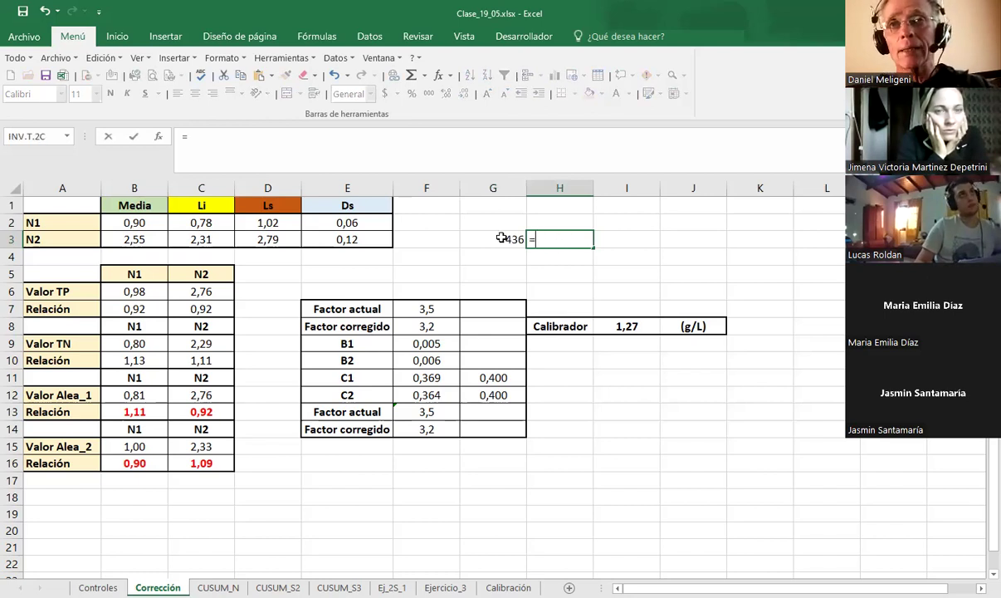
{"action": "left_click", "coordinate": [473, 240]}
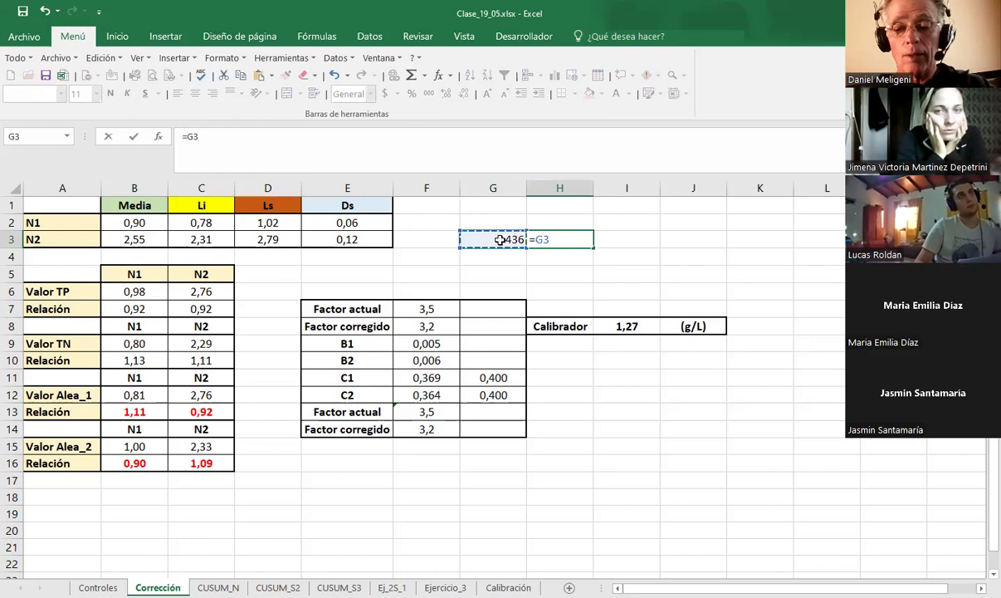
{"action": "type", "text": "*"}
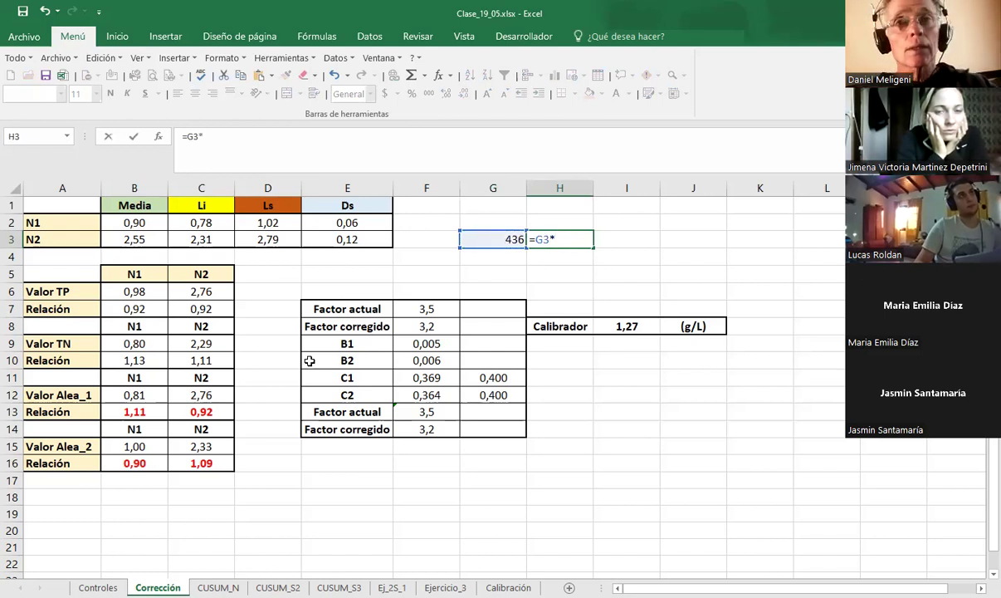
{"action": "left_click", "coordinate": [197, 308]}
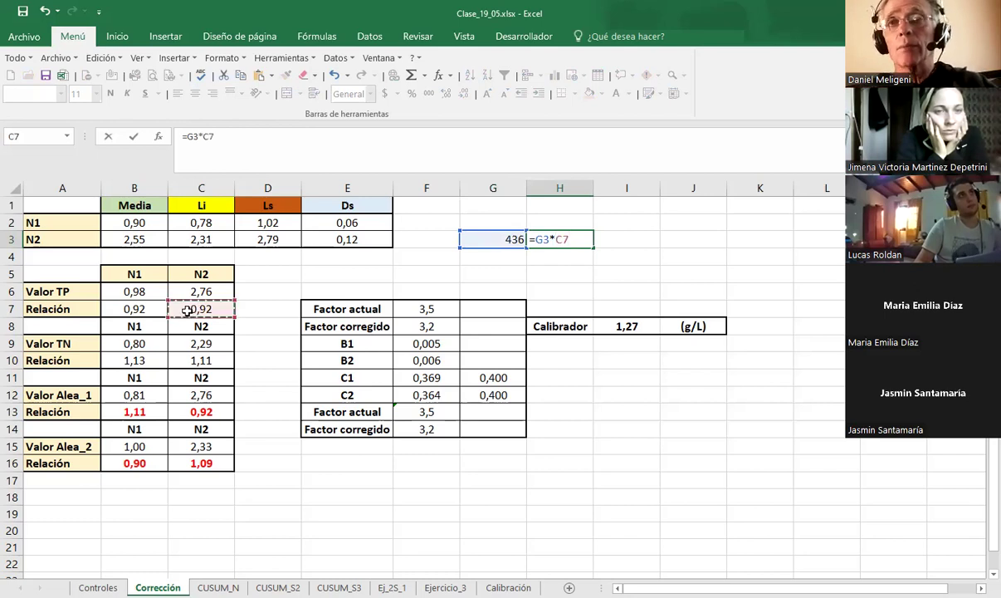
{"action": "key", "text": "Return"}
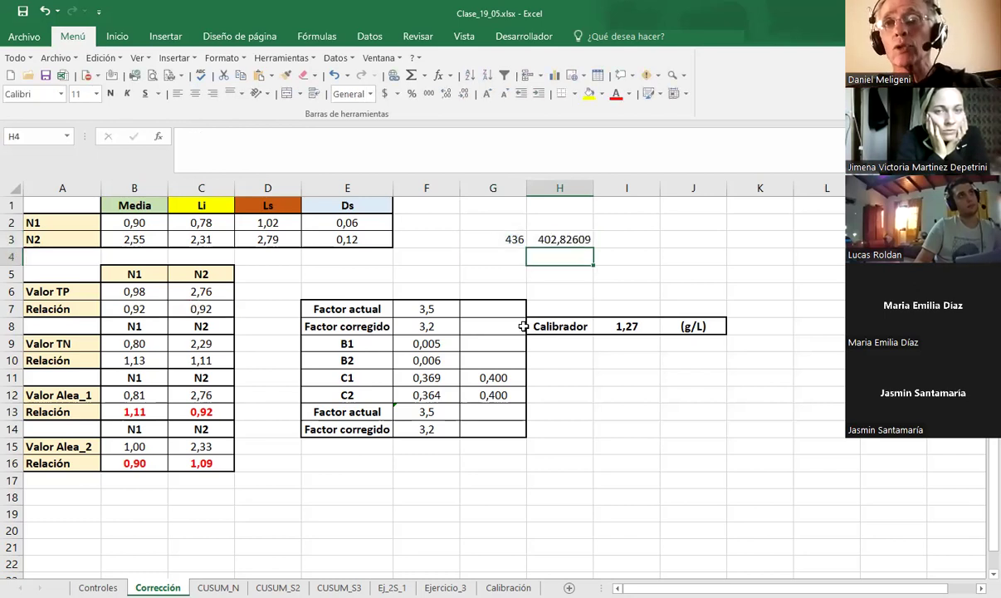
Step: Remove one decimal place from H3's result
{"action": "left_click", "coordinate": [552, 241]}
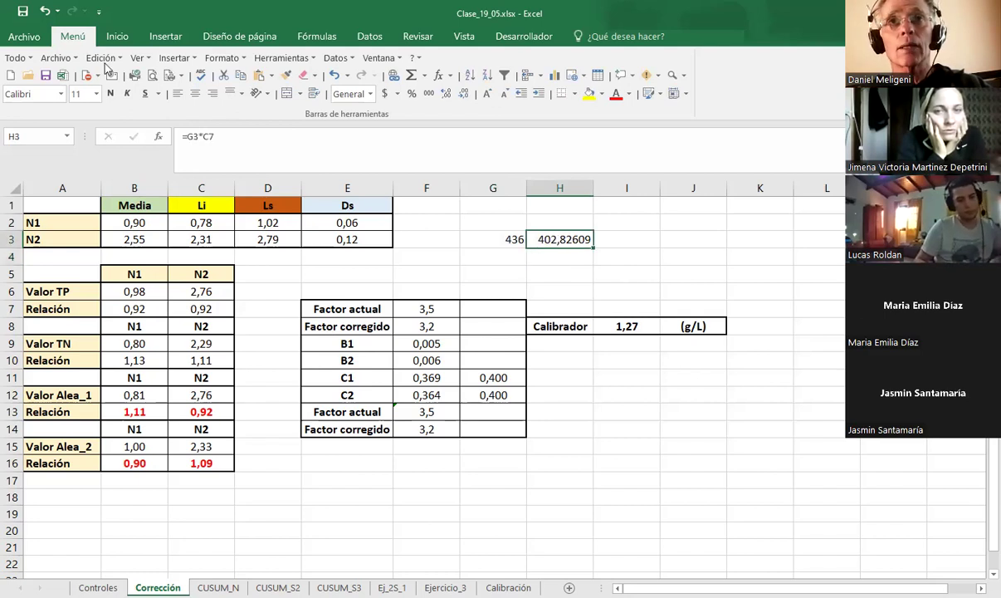
{"action": "scroll", "coordinate": [537, 98], "scroll_direction": "down", "scroll_amount": 1}
{"action": "left_click", "coordinate": [538, 93]}
Step: Keep decreasing H3's decimals until it shows the whole number 403
{"action": "left_click", "coordinate": [538, 92]}
{"action": "left_click", "coordinate": [538, 93]}
{"action": "left_click", "coordinate": [538, 93]}
{"action": "left_click", "coordinate": [538, 93]}
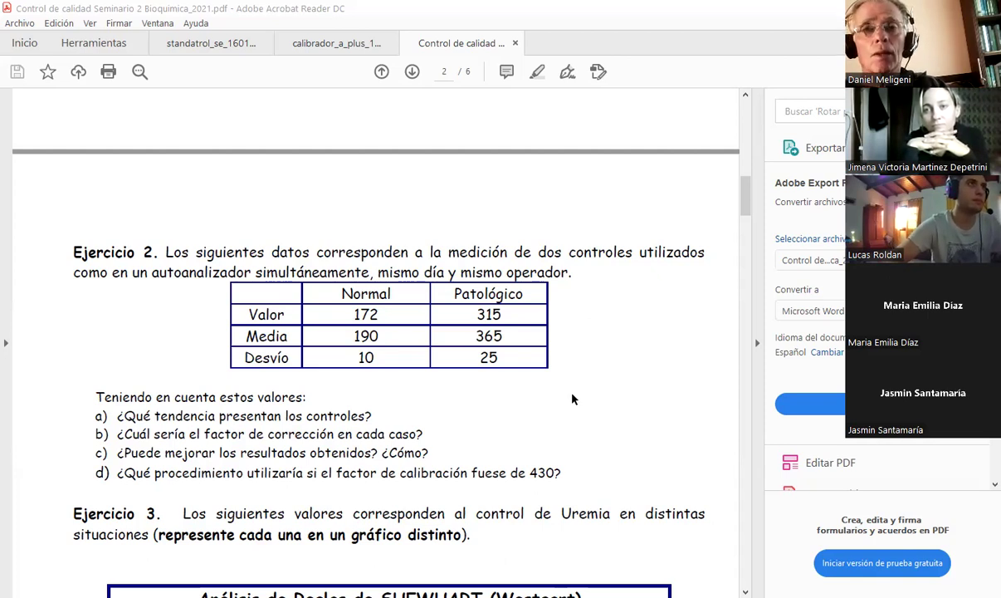
Step: Scroll from page 2's Shewhart rules table to page 3's Cusum example table
{"action": "scroll", "coordinate": [464, 402], "scroll_direction": "down", "scroll_amount": 3}
{"action": "scroll", "coordinate": [463, 403], "scroll_direction": "down", "scroll_amount": 4}
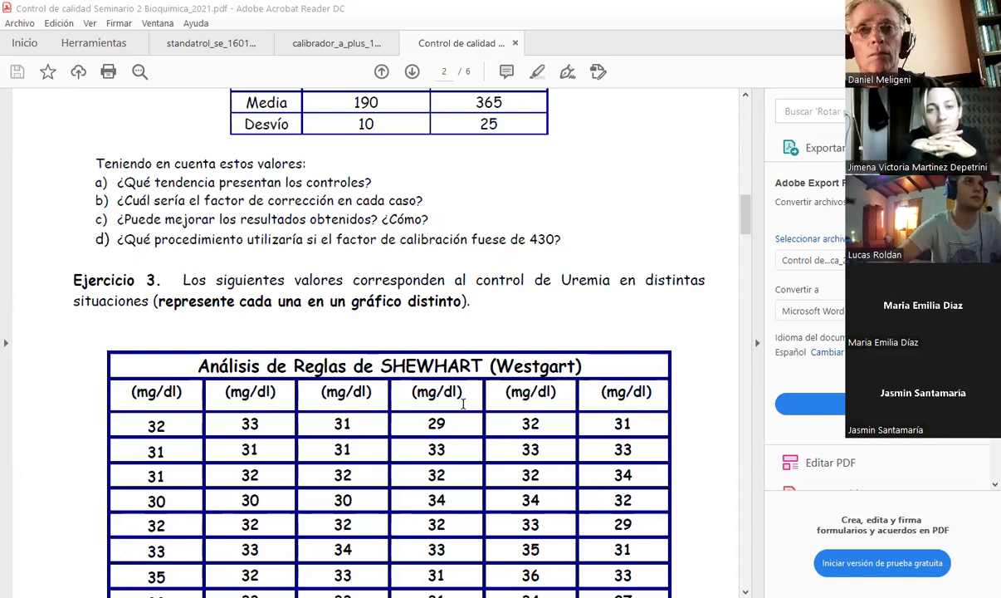
{"action": "scroll", "coordinate": [463, 405], "scroll_direction": "down", "scroll_amount": 5}
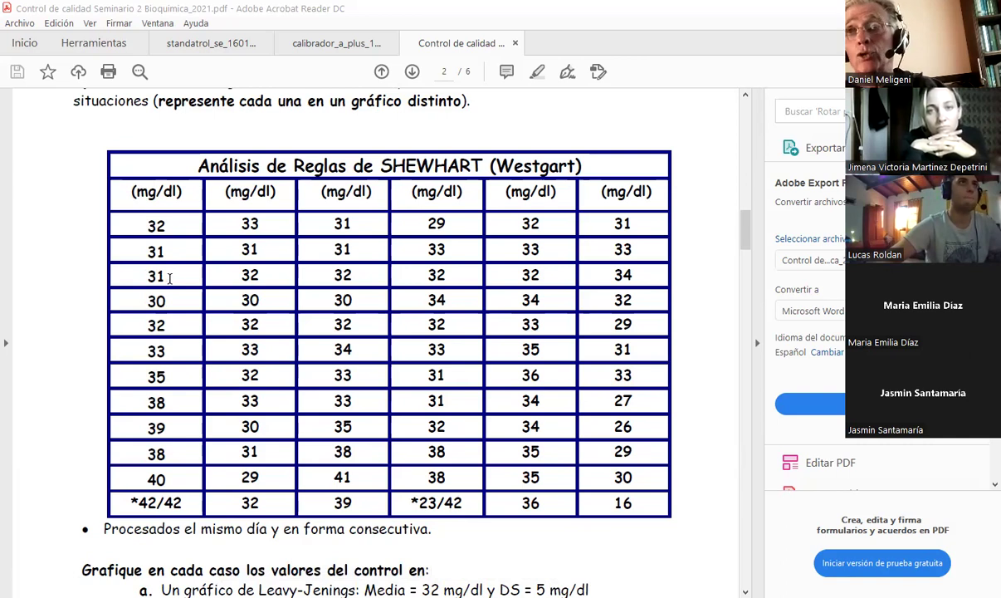
{"action": "scroll", "coordinate": [420, 353], "scroll_direction": "down", "scroll_amount": 2}
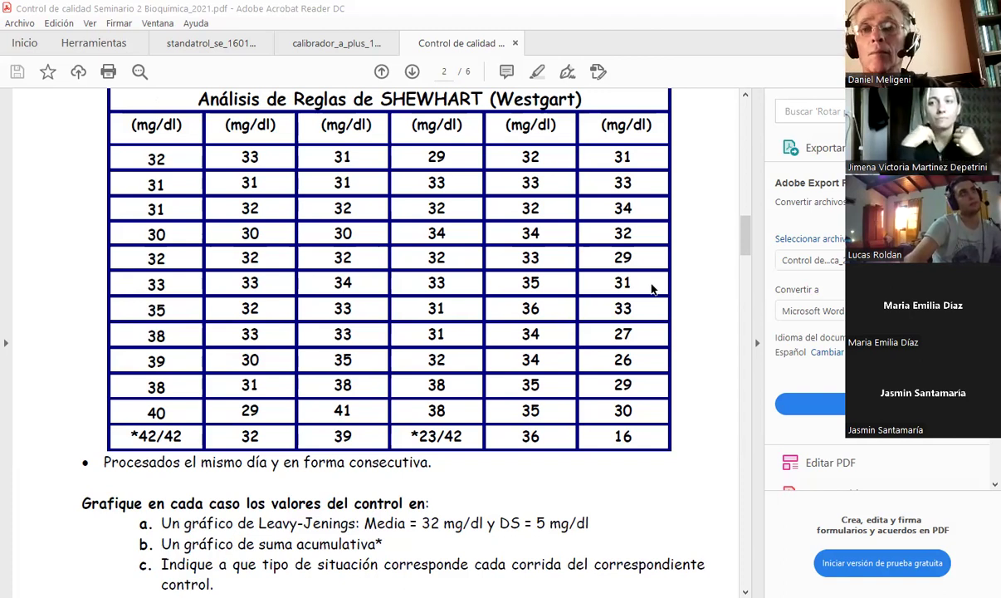
{"action": "scroll", "coordinate": [510, 299], "scroll_direction": "down", "scroll_amount": 3}
{"action": "scroll", "coordinate": [539, 326], "scroll_direction": "down", "scroll_amount": 15}
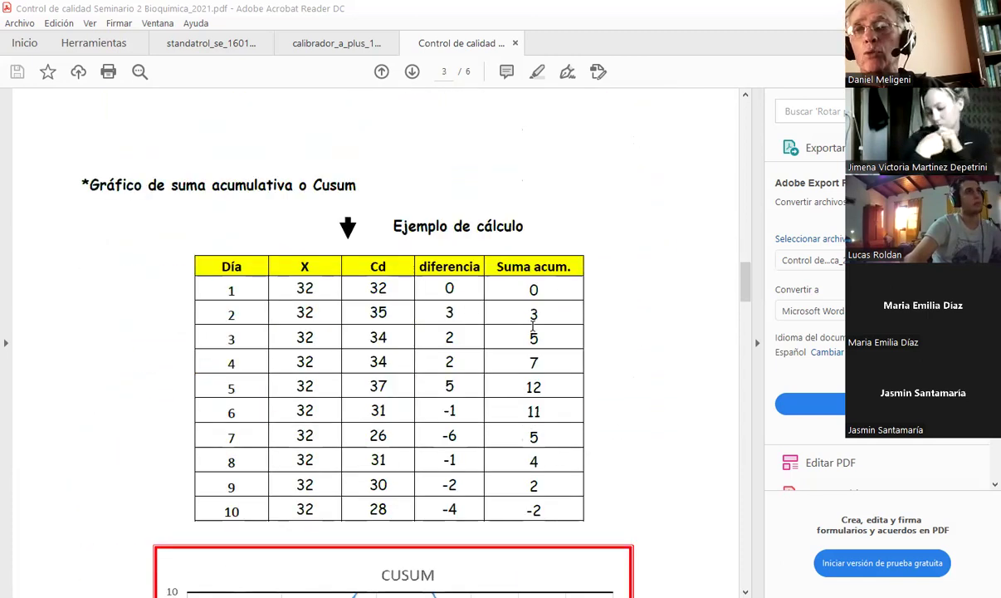
Step: Scroll past the CUSUM chart, rules list and Ejercicios 4 and 5 to Ejercicio 6
{"action": "scroll", "coordinate": [565, 398], "scroll_direction": "down", "scroll_amount": 3}
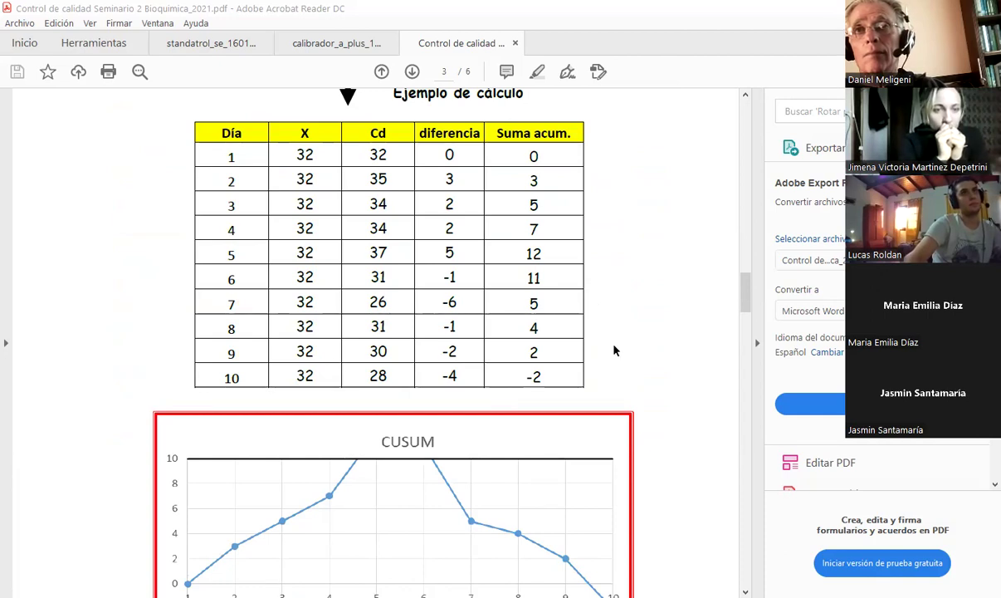
{"action": "scroll", "coordinate": [614, 350], "scroll_direction": "down", "scroll_amount": 10}
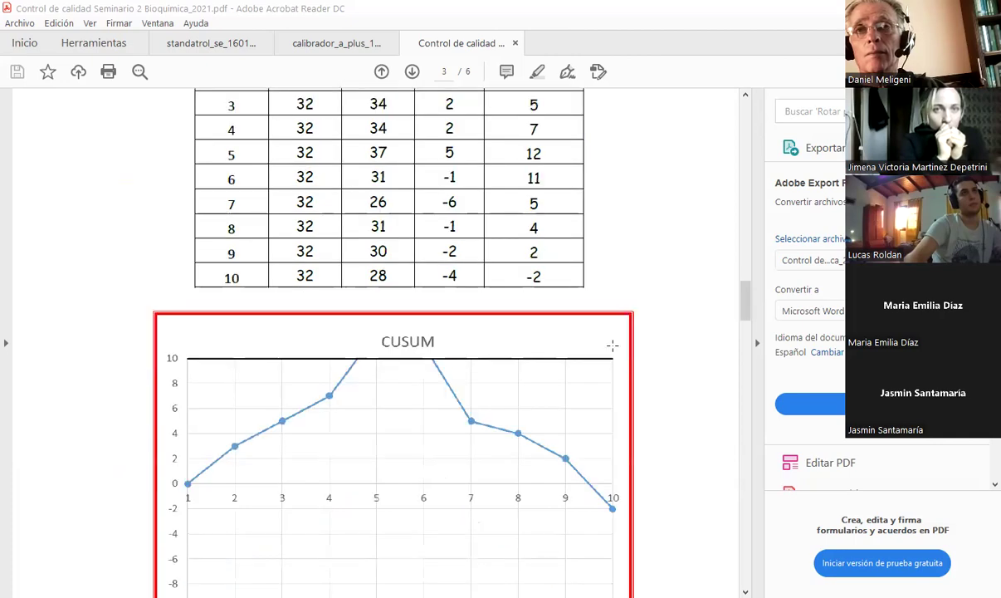
{"action": "scroll", "coordinate": [614, 350], "scroll_direction": "down", "scroll_amount": 8}
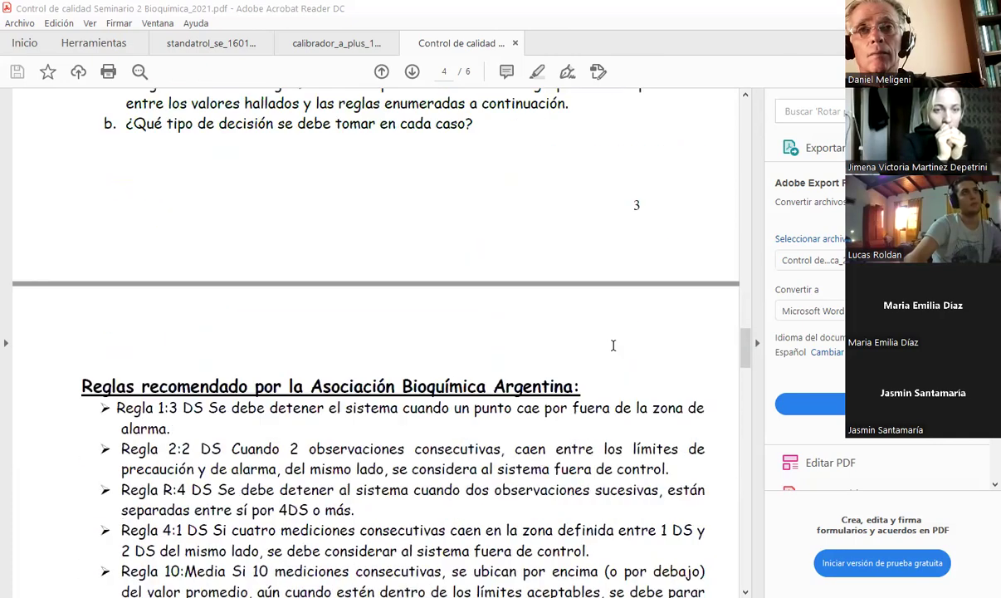
{"action": "scroll", "coordinate": [613, 345], "scroll_direction": "down", "scroll_amount": 3}
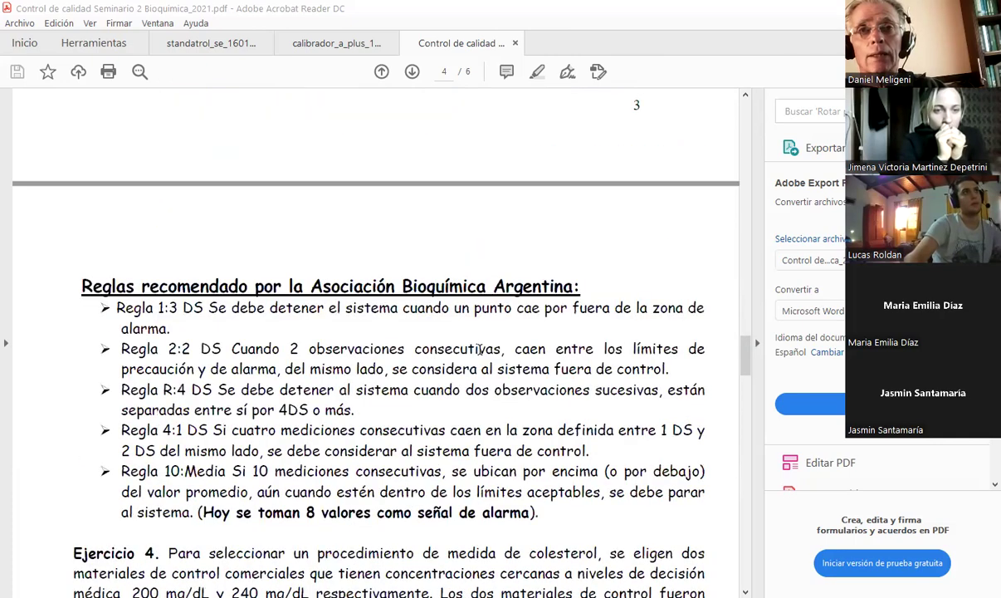
{"action": "scroll", "coordinate": [479, 351], "scroll_direction": "down", "scroll_amount": 3}
{"action": "scroll", "coordinate": [481, 354], "scroll_direction": "down", "scroll_amount": 5}
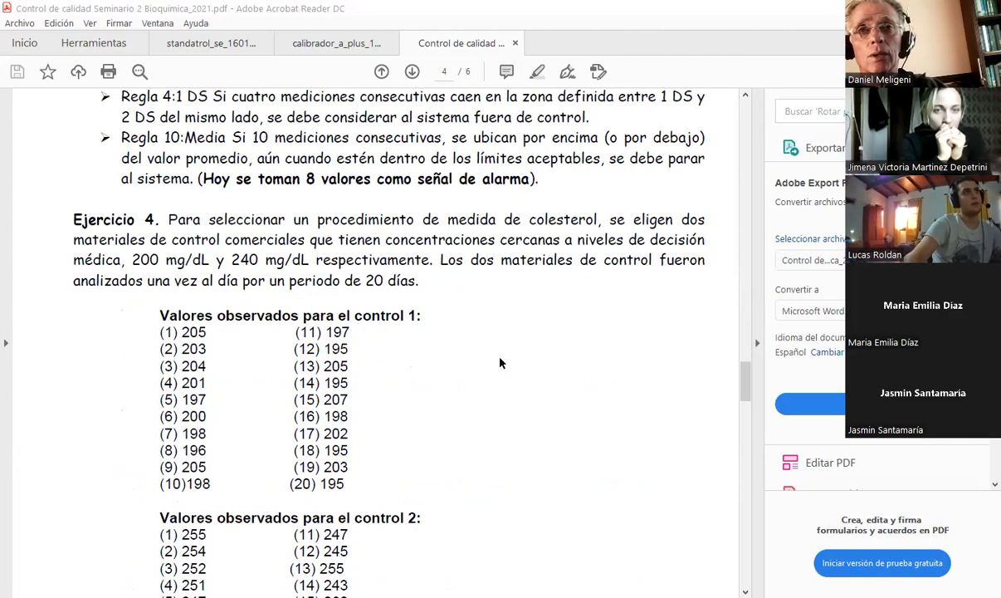
{"action": "scroll", "coordinate": [500, 363], "scroll_direction": "down", "scroll_amount": 12}
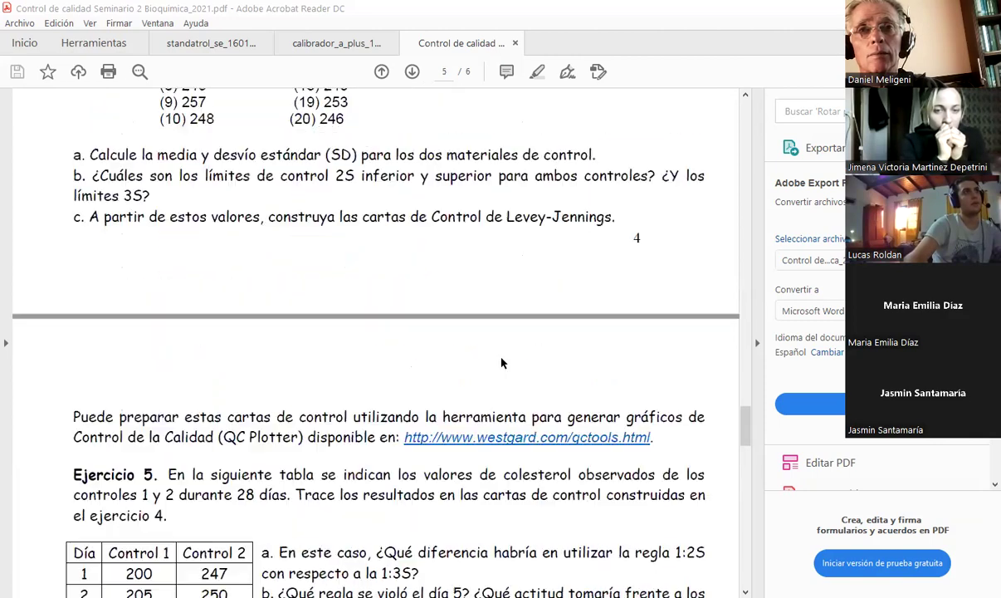
{"action": "scroll", "coordinate": [501, 363], "scroll_direction": "down", "scroll_amount": 5}
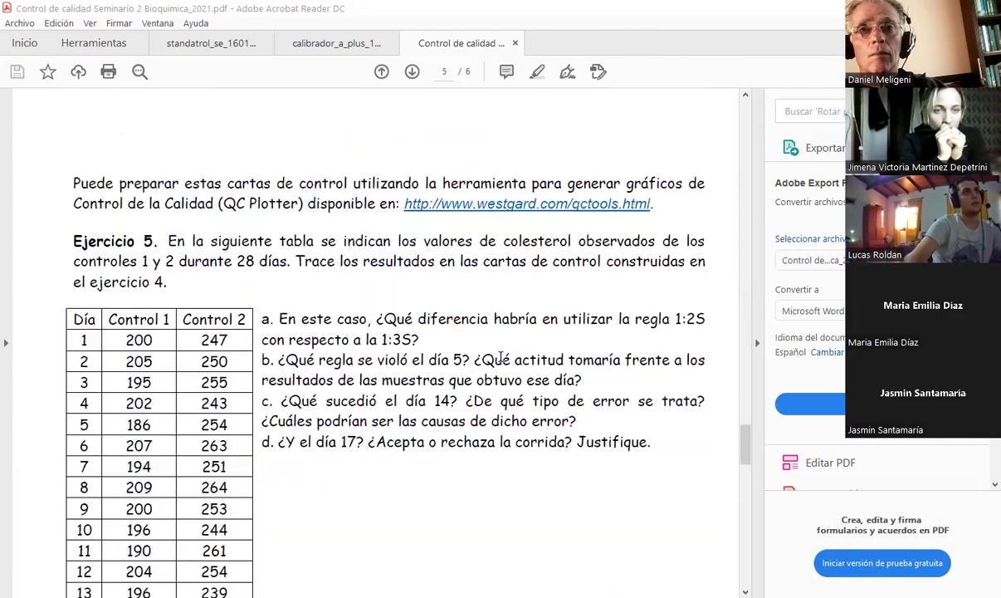
{"action": "scroll", "coordinate": [500, 362], "scroll_direction": "down", "scroll_amount": 18}
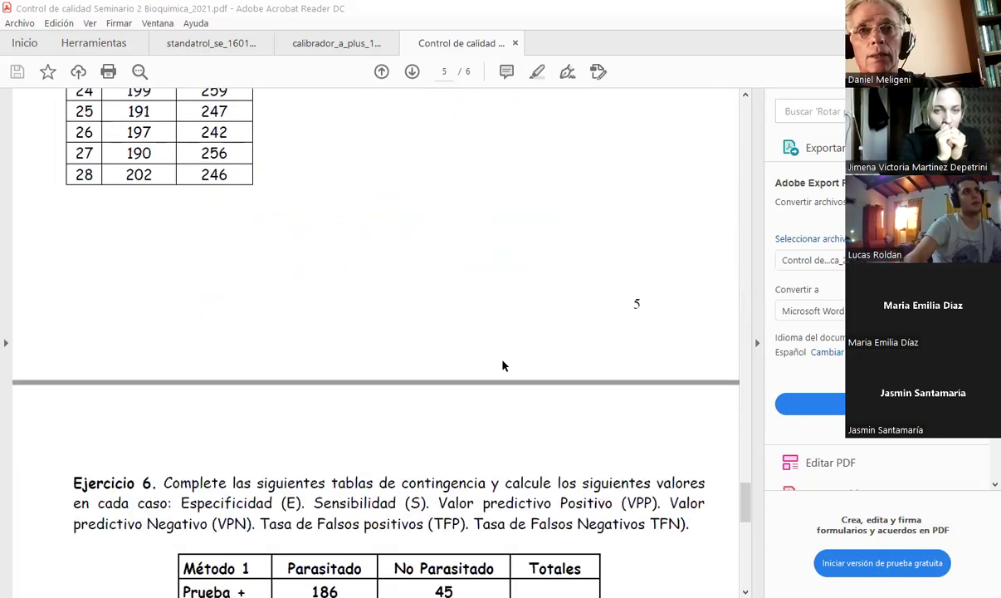
Step: Scroll to page 6's bottom showing Ejercicios 7, 8 and the Youden diagram
{"action": "scroll", "coordinate": [502, 359], "scroll_direction": "down", "scroll_amount": 3}
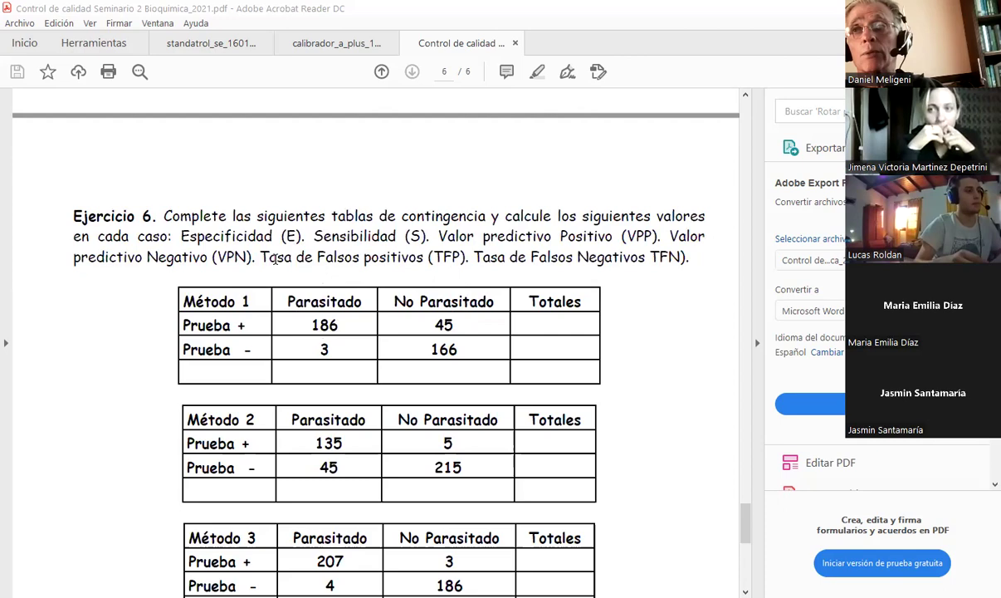
{"action": "scroll", "coordinate": [406, 399], "scroll_direction": "down", "scroll_amount": 6}
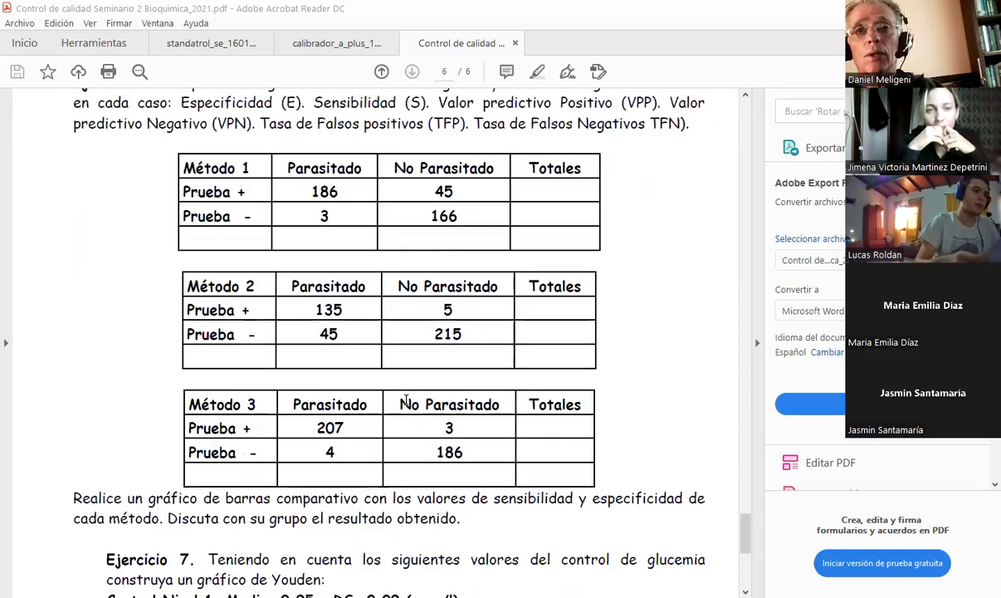
{"action": "scroll", "coordinate": [406, 400], "scroll_direction": "down", "scroll_amount": 4}
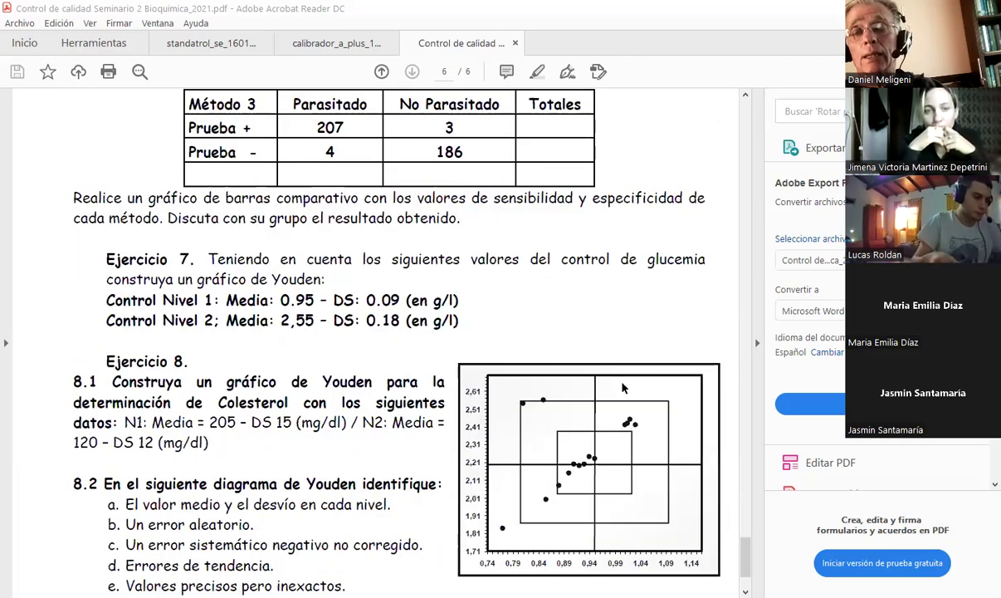
{"action": "scroll", "coordinate": [498, 390], "scroll_direction": "down", "scroll_amount": 2}
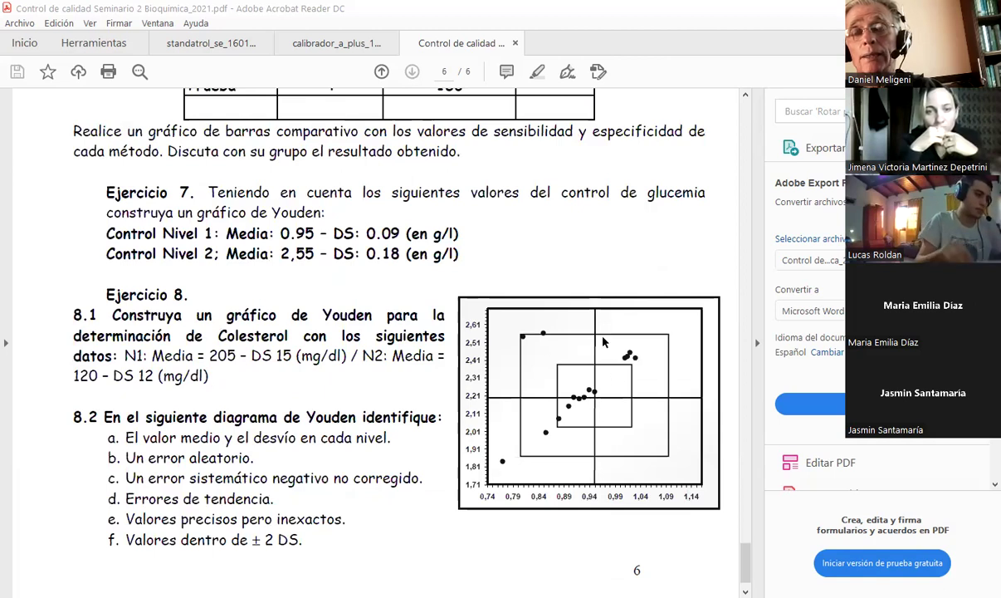